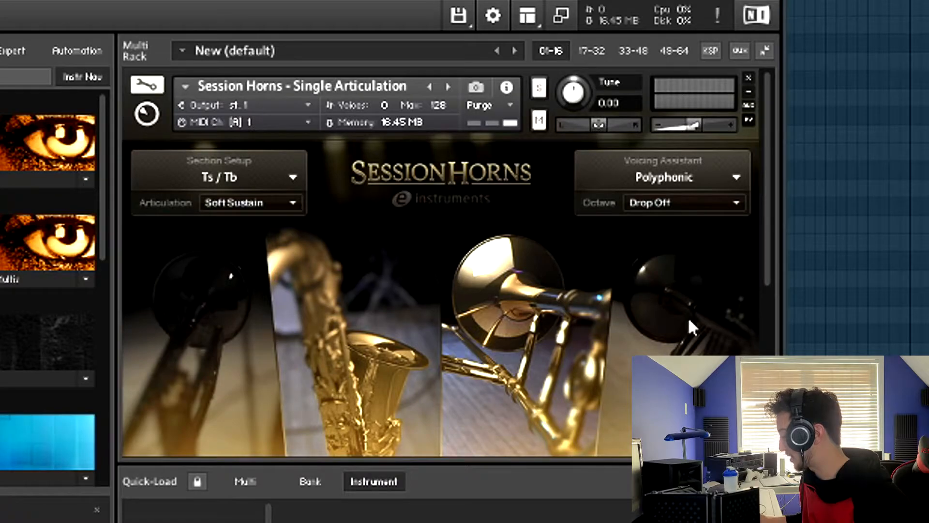
Step: Switch the horn section setup to Full Section and its articulation to Shake
click(293, 178)
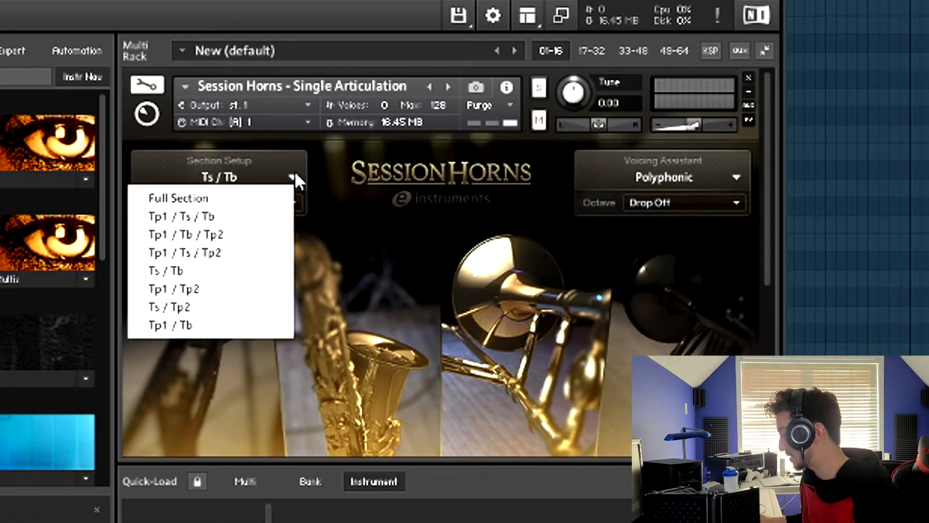
click(191, 198)
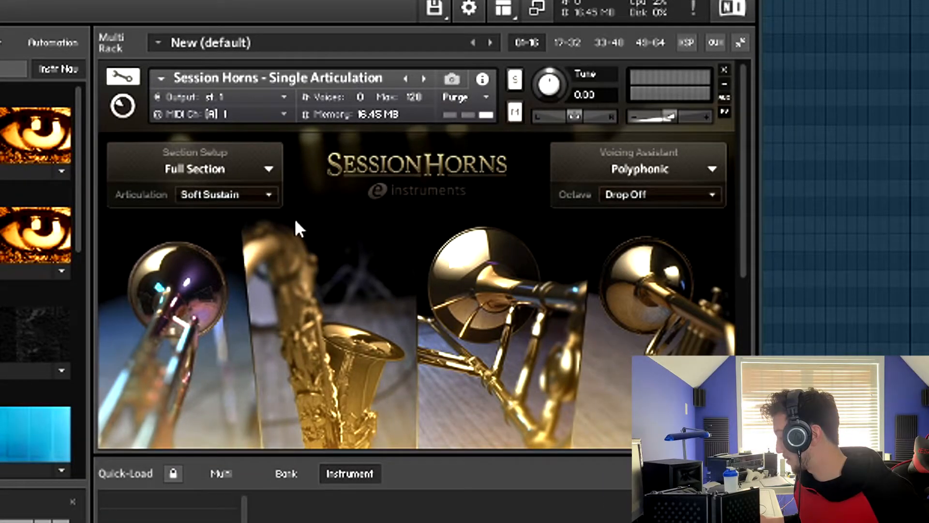
click(262, 196)
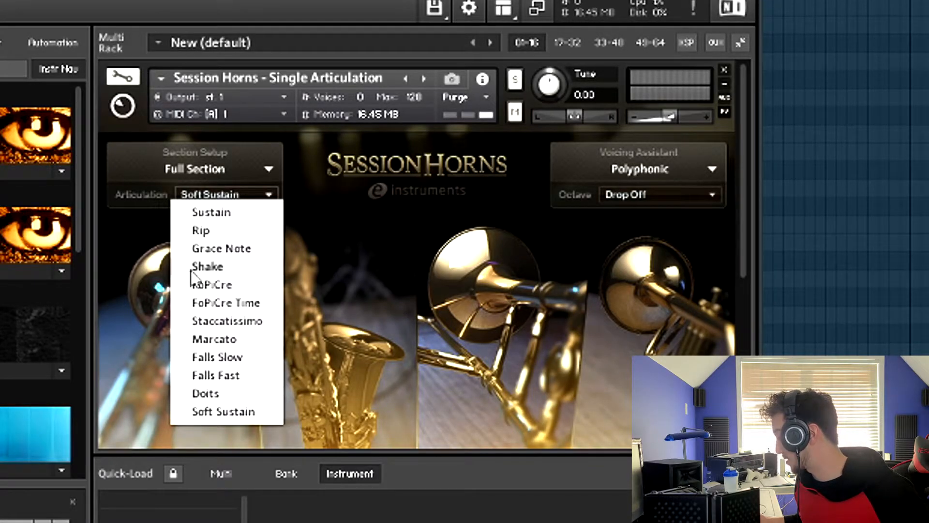
click(203, 267)
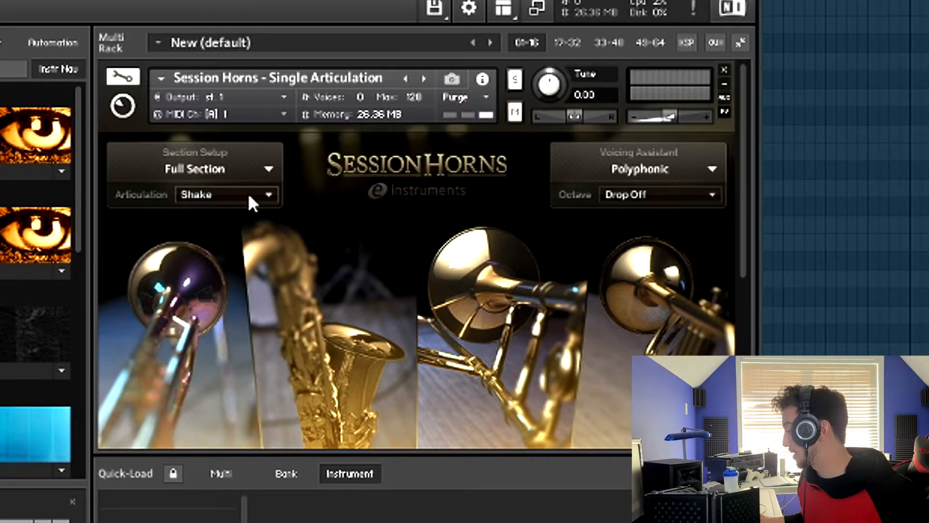
click(266, 168)
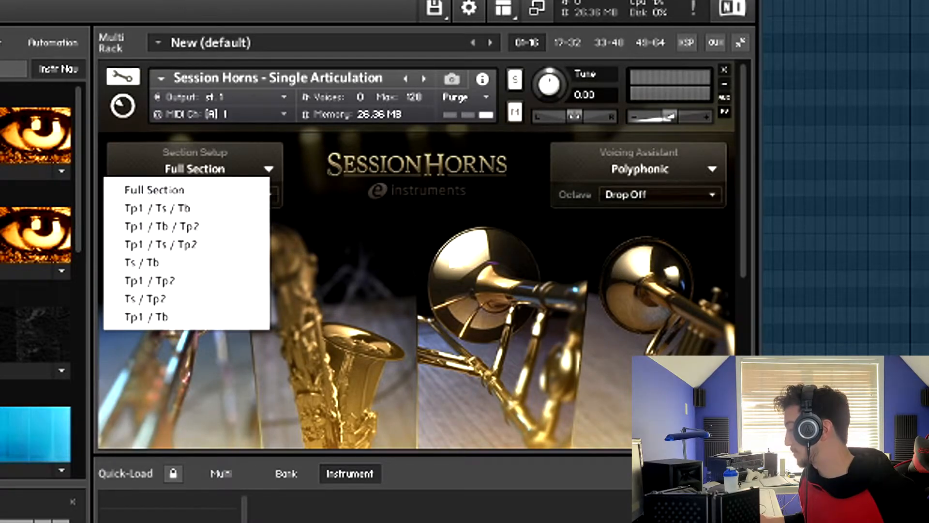
click(255, 170)
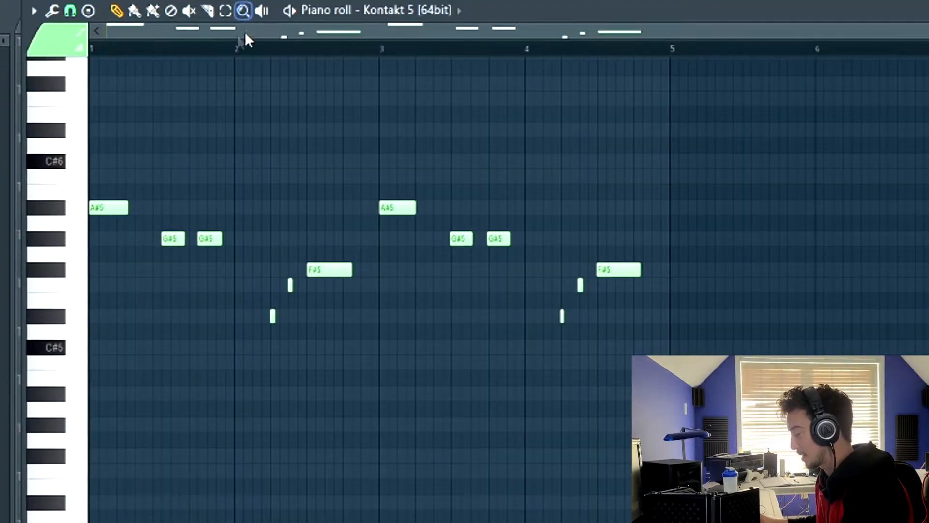
Step: Sketch a simplified phrase of long A#5, G#5 and F#5 notes one after another from bar 5 and play it
key(e)
drag(104, 163, 708, 276)
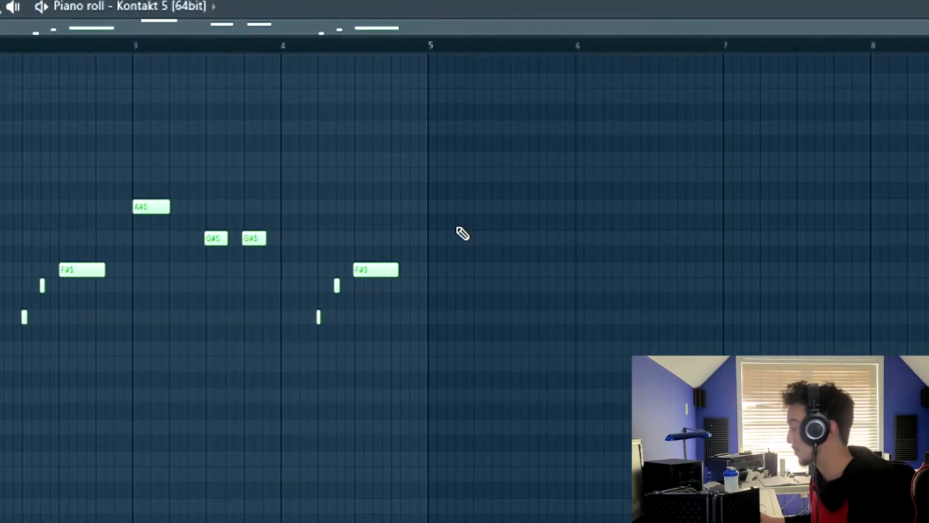
click(464, 206)
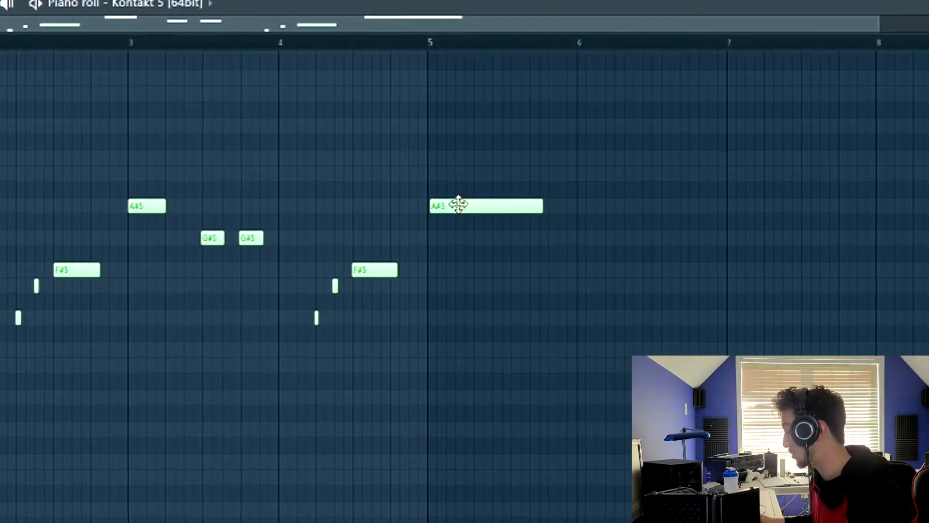
right_click(464, 206)
click(429, 211)
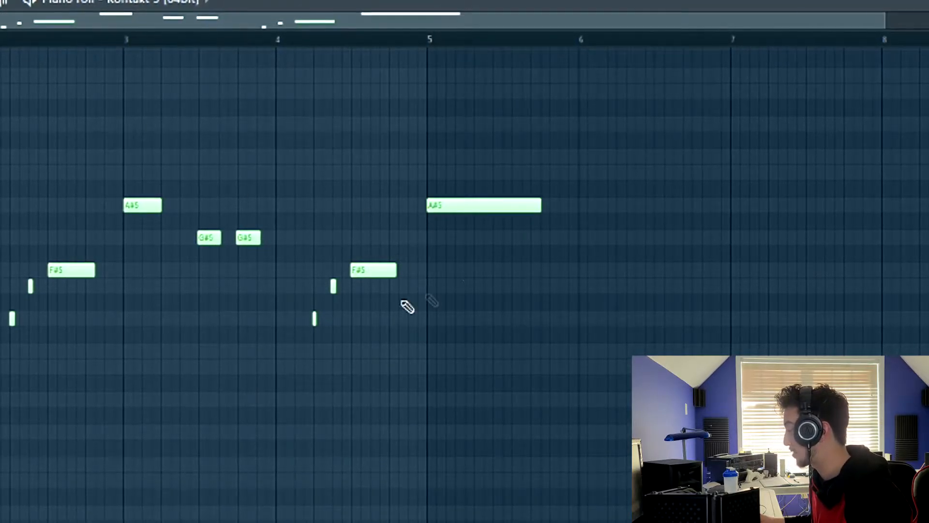
click(541, 237)
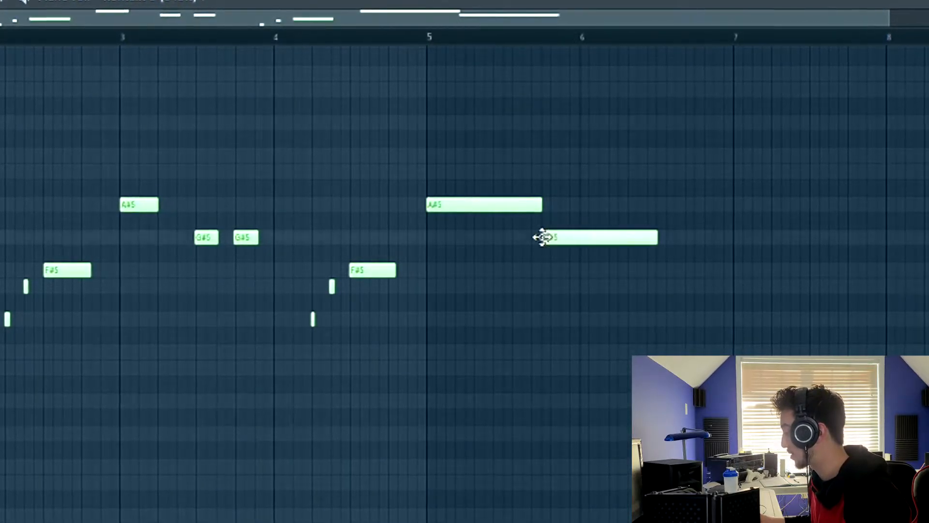
click(670, 270)
click(431, 33)
key(space)
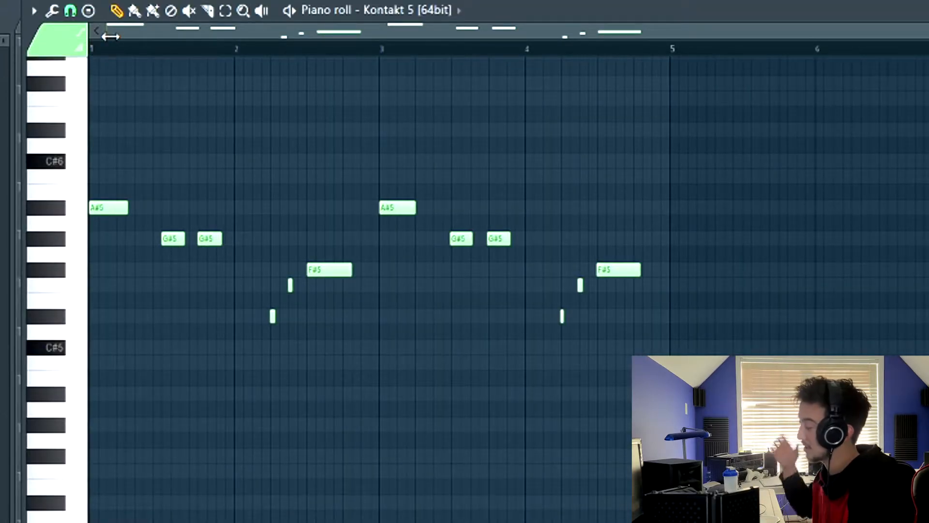
Step: Add a D#5 harmony note beneath the opening A#5 at bar 1 and play the pattern
scroll(156, 245, up, 3)
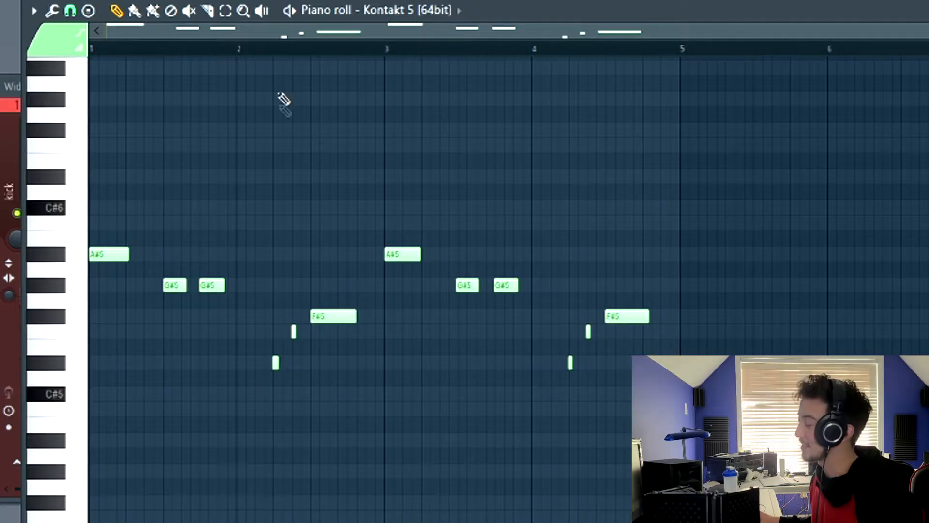
scroll(284, 113, down, 1)
scroll(284, 114, up, 1)
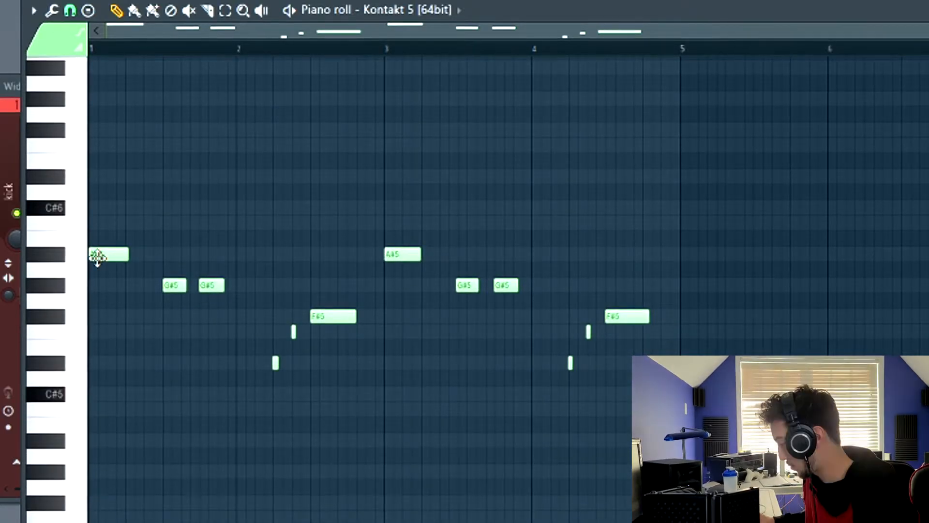
scroll(290, 261, down, 1)
drag(94, 271, 92, 287)
scroll(118, 357, up, 2)
click(103, 381)
drag(94, 382, 83, 367)
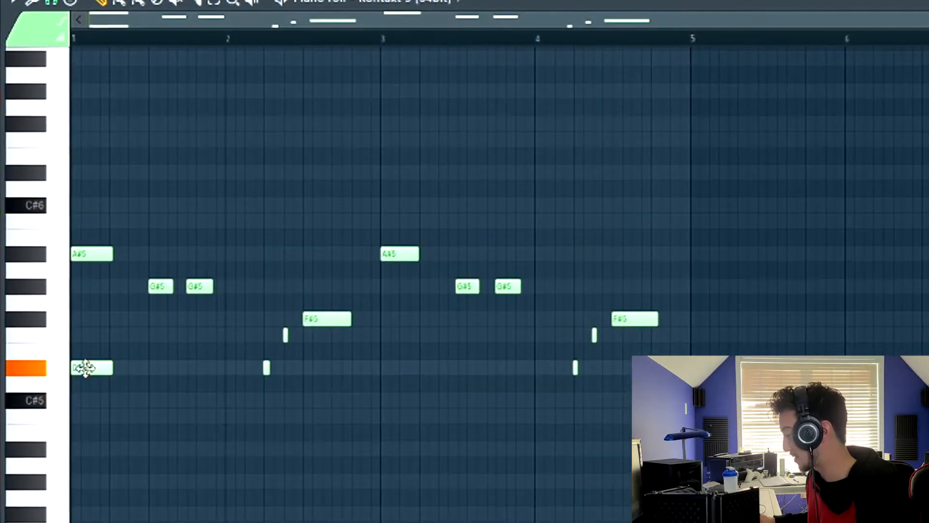
click(87, 136)
key(space)
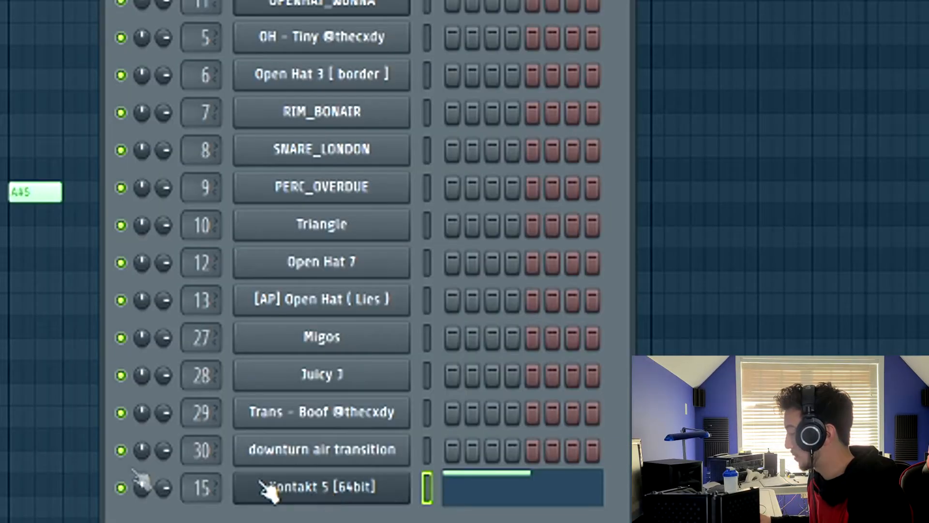
Step: Configure the Kontakt channel's Session Horns with the Ts / Tb section setup and the Grace Note articulation
click(267, 487)
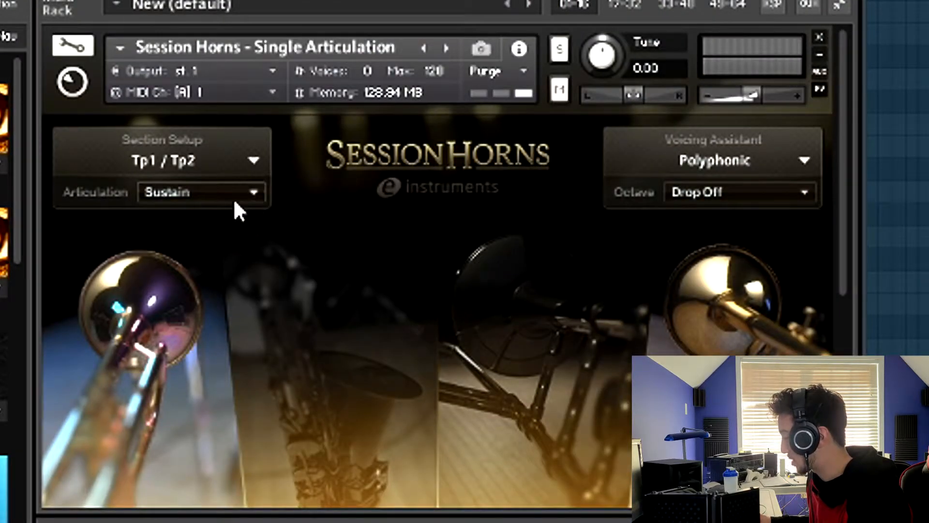
click(211, 193)
click(188, 462)
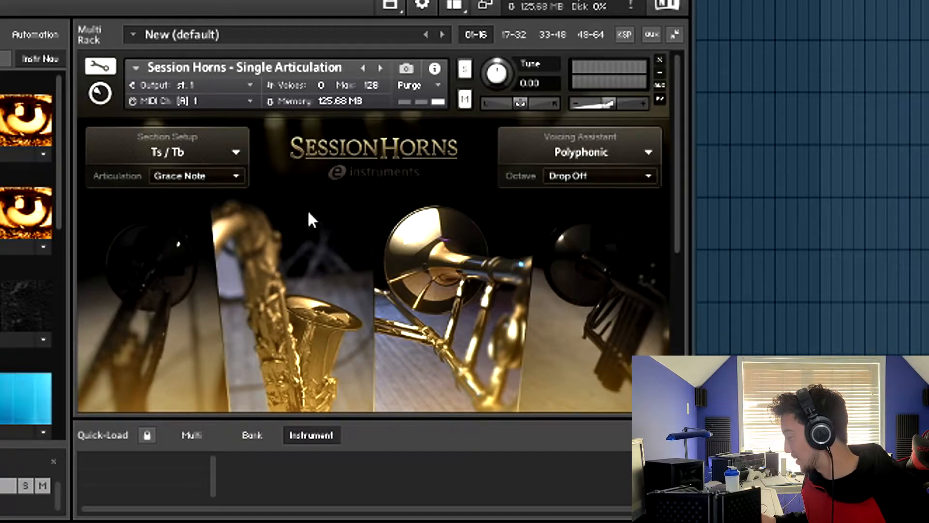
click(235, 153)
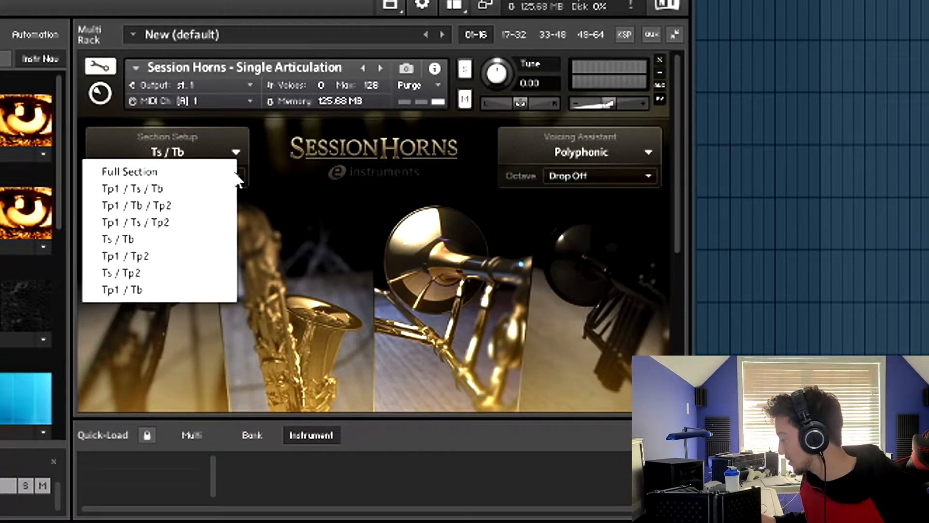
click(139, 242)
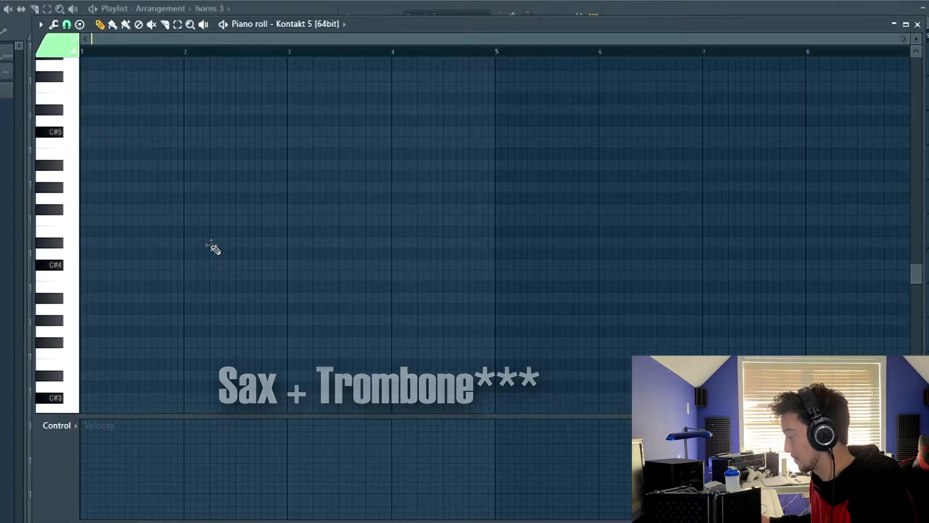
Step: Draw a rising phrase in bar 2 with short D#4 and F4 notes followed by a half-bar F#4 note, and start playback
click(221, 243)
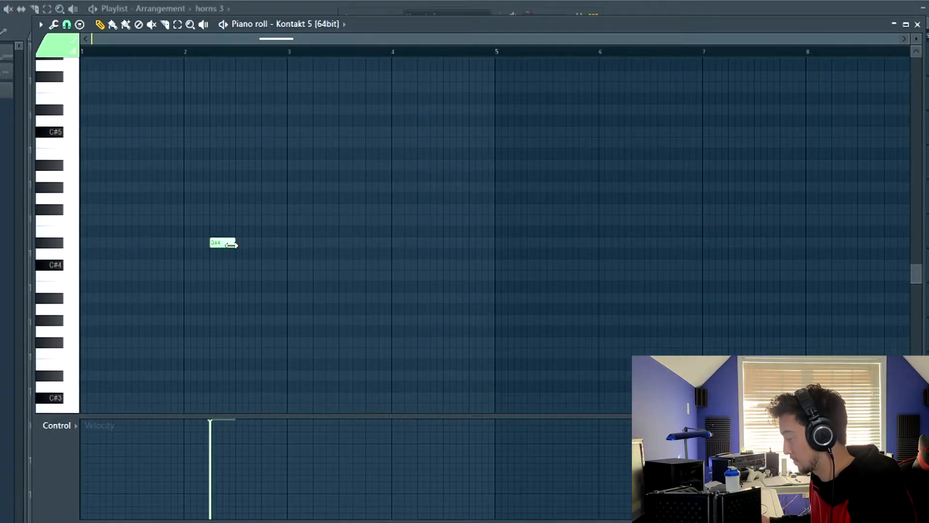
scroll(234, 247, up, 4)
scroll(271, 244, down, 3)
key(space)
click(273, 219)
click(290, 210)
drag(293, 209, 357, 209)
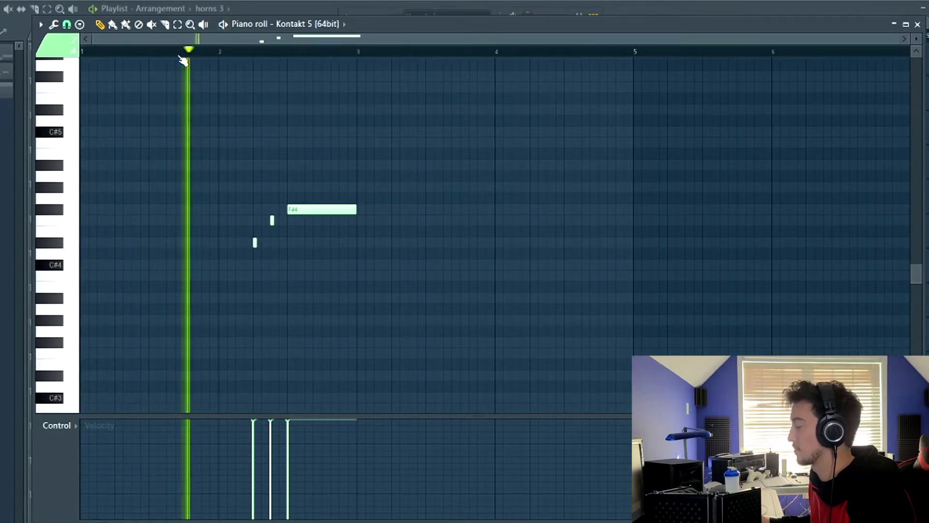
Step: Duplicate the rising phrase into bars 3 and 4, and shorten both F#4 notes
key(ctrl+a)
key(ctrl+b)
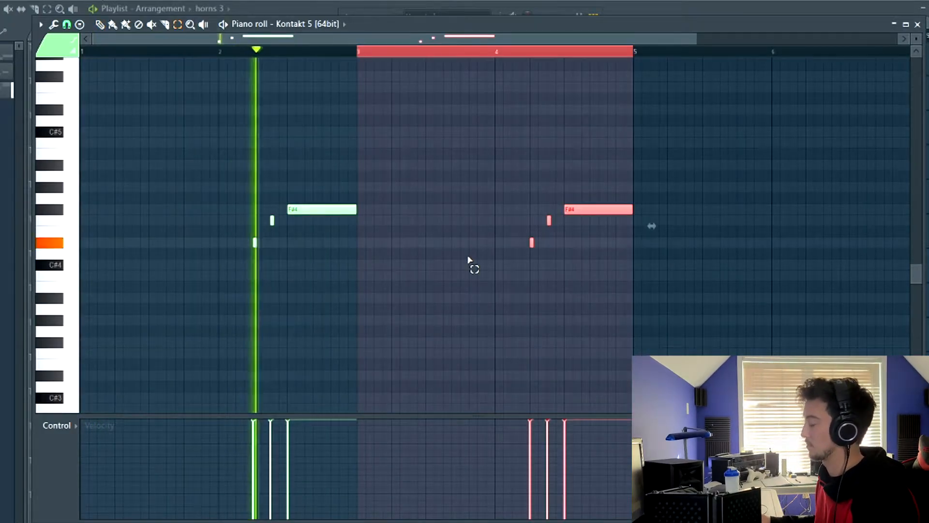
scroll(468, 259, down, 1)
click(314, 9)
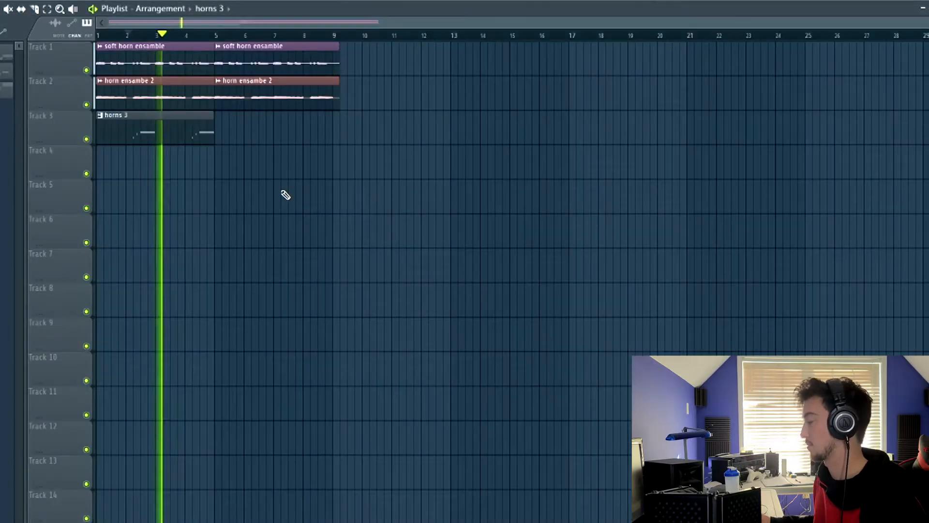
key(F7)
drag(261, 182, 274, 214)
drag(460, 187, 477, 228)
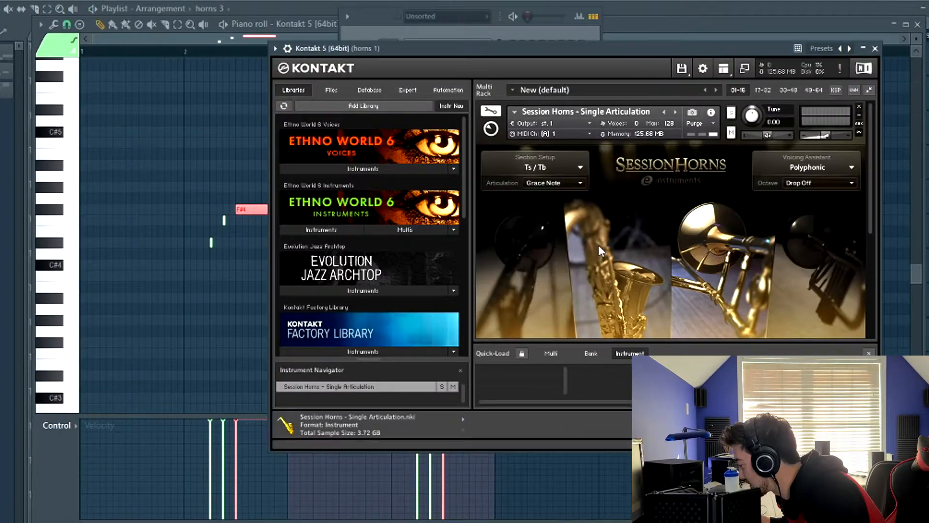
Step: Set the Session Horns articulation to Staccatissimo and play back the horns 3 pattern
click(580, 183)
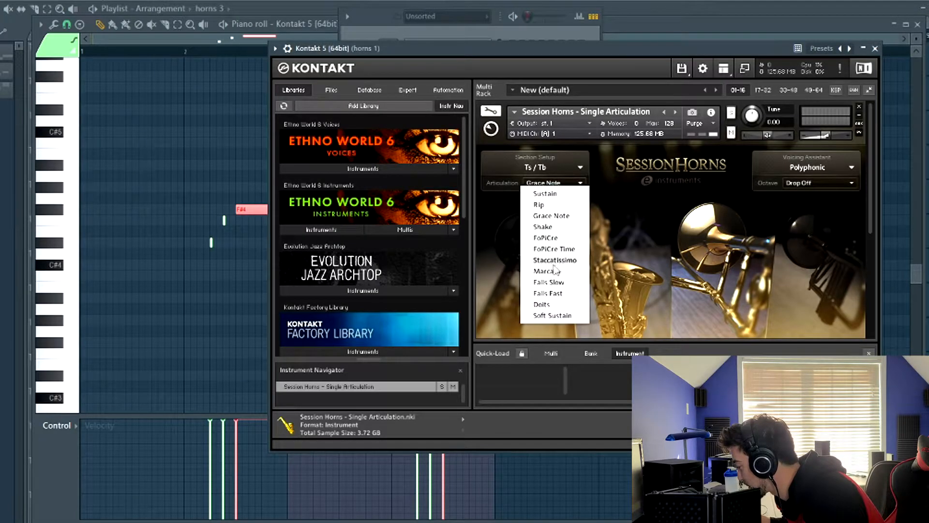
click(554, 260)
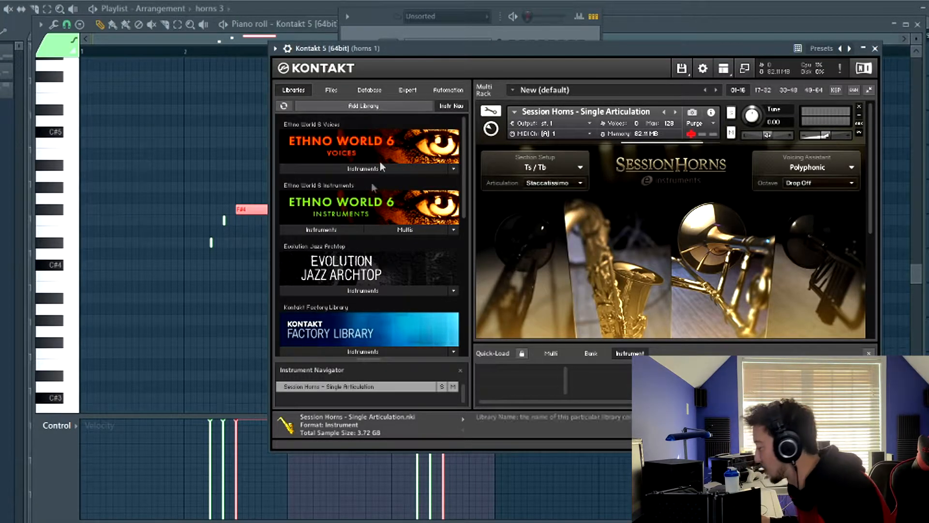
click(237, 42)
key(space)
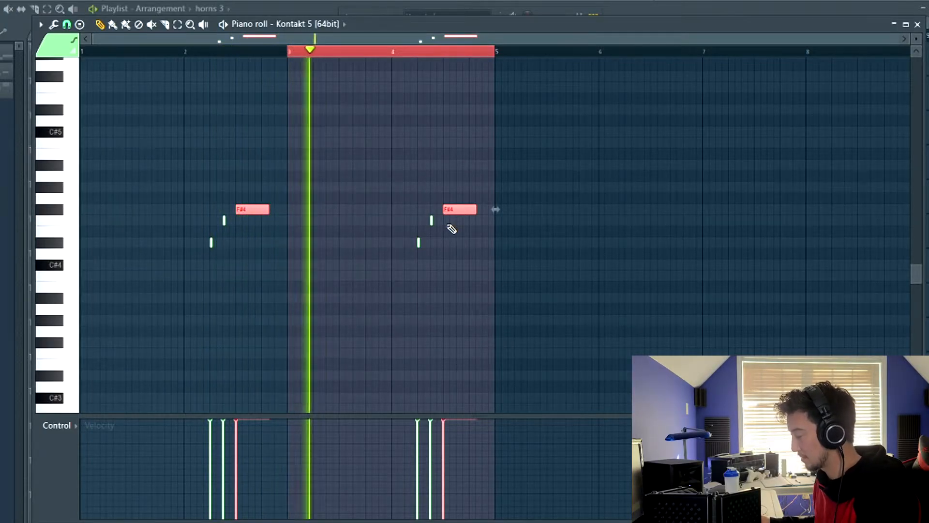
ctrl+click(369, 49)
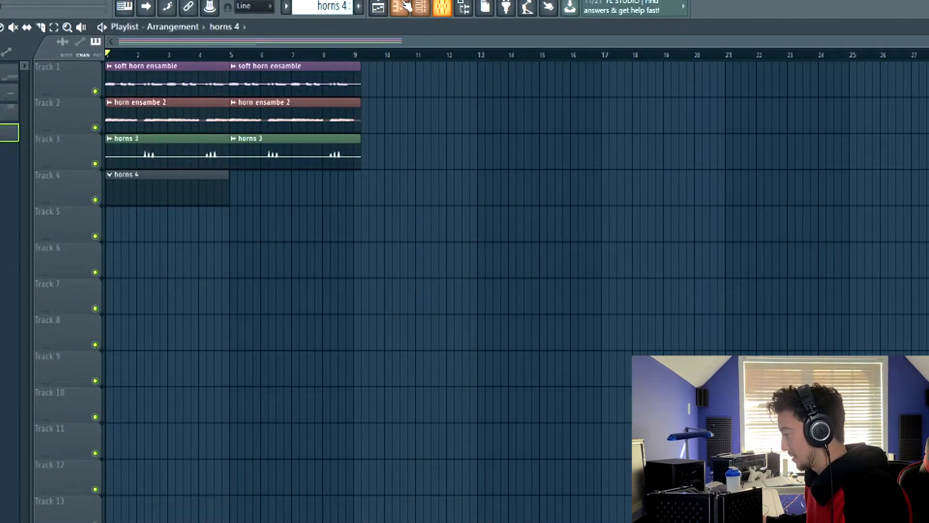
Step: Paste the copied notes into the horns 4 pattern's piano roll
click(399, 7)
key(ctrl+v)
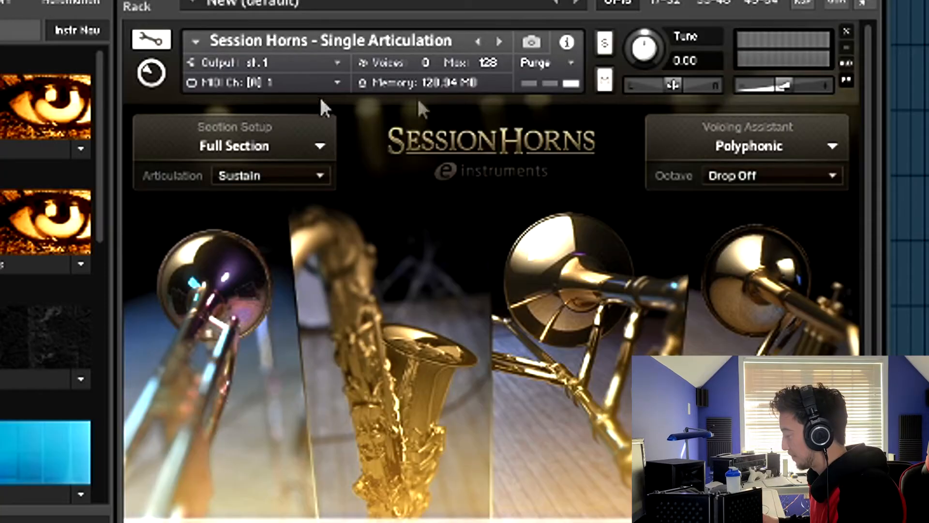
Step: Audition the Drop 1st and Drop 1st + Drop 2nd octave voicings on the full horn section
click(832, 183)
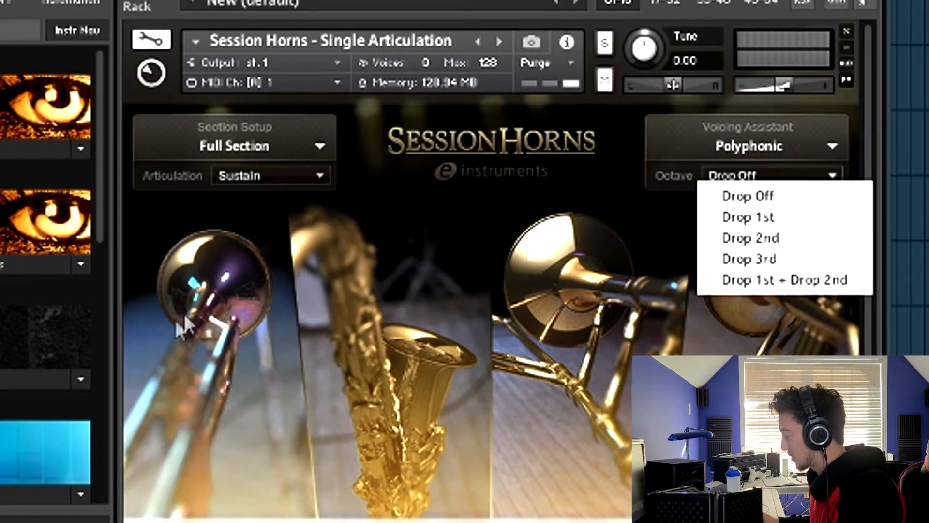
click(755, 218)
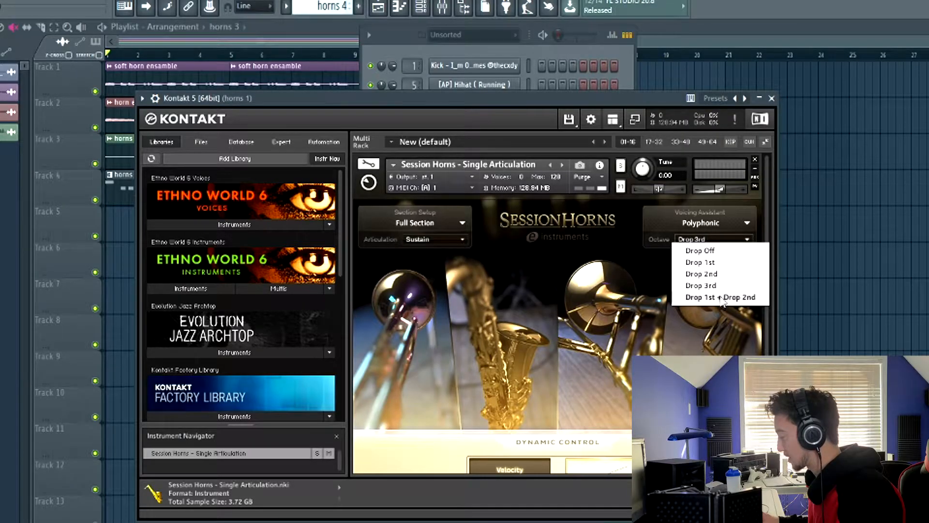
click(722, 299)
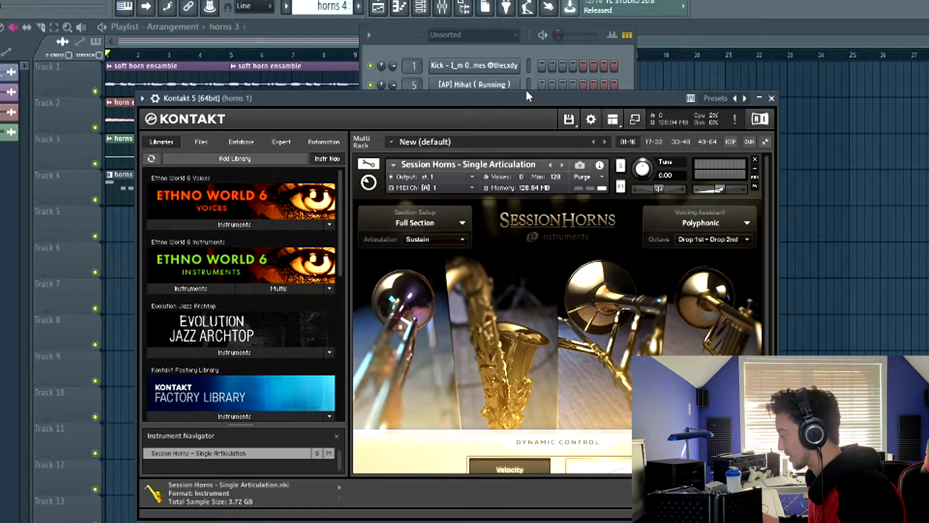
drag(527, 91, 525, 95)
key(space)
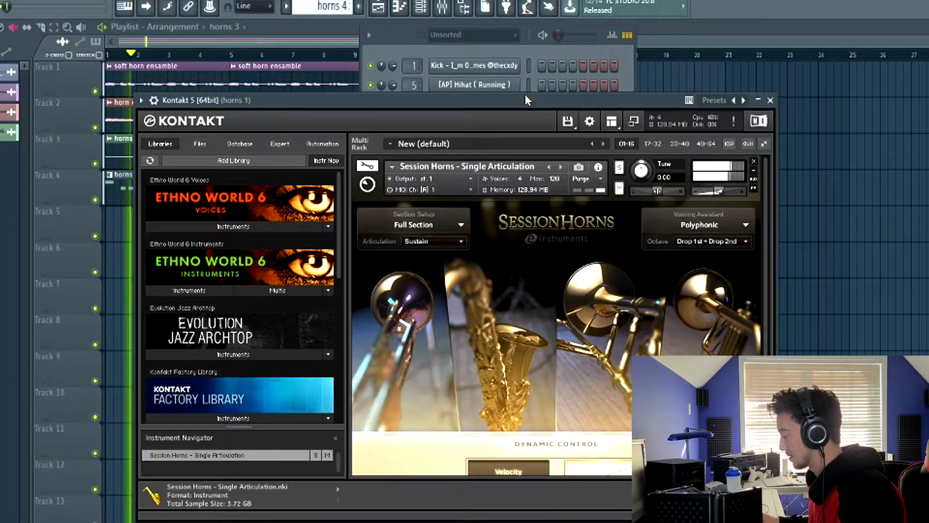
key(space)
click(715, 241)
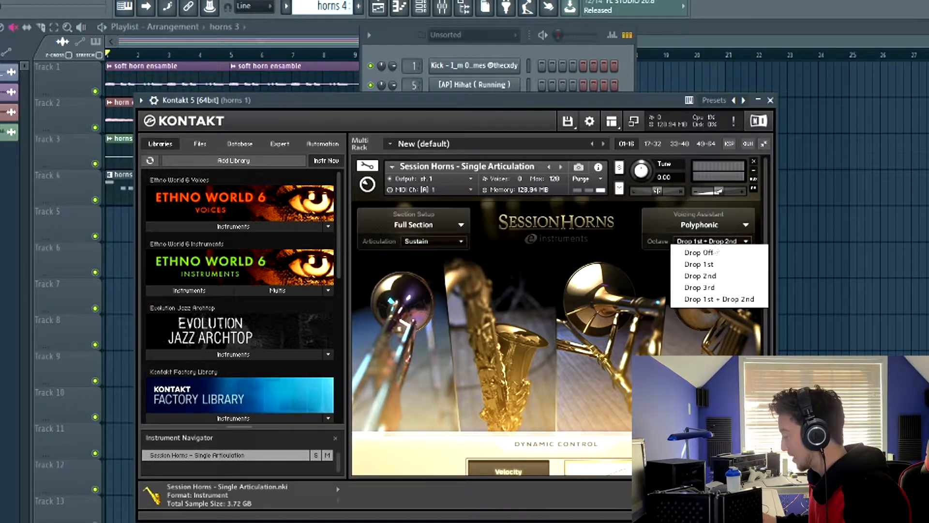
click(706, 311)
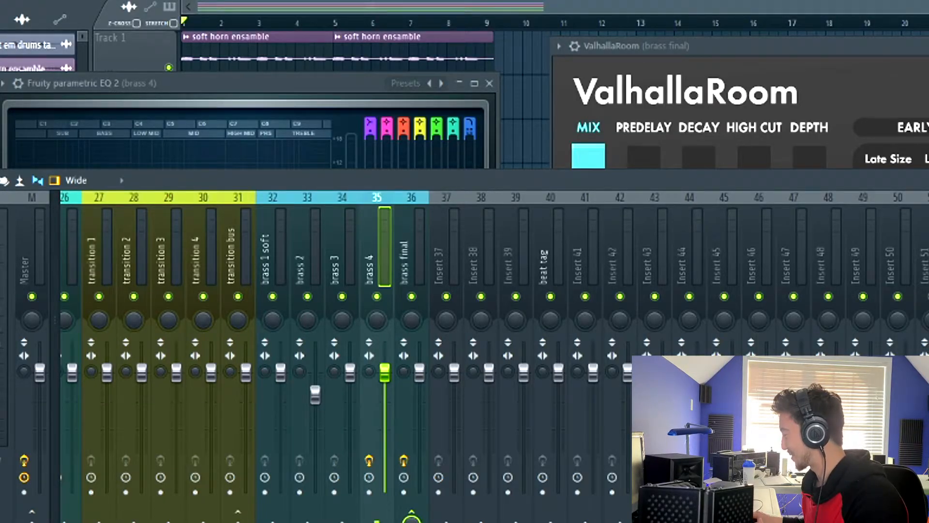
Step: Lower the high-cut frequency to about 12278 Hz on the brass 4 EQ, and lower the high cut on the brass 3 EQ
click(275, 111)
drag(288, 86, 332, 79)
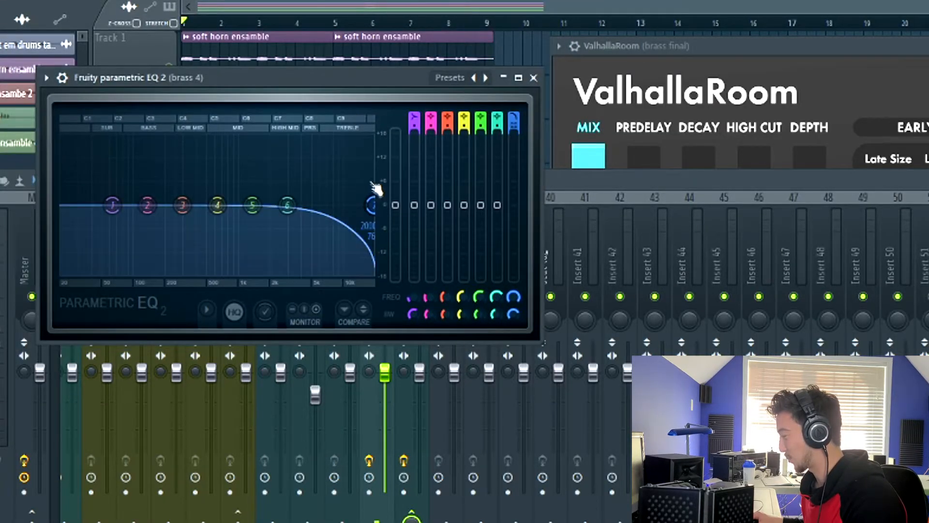
key(space)
drag(369, 205, 350, 204)
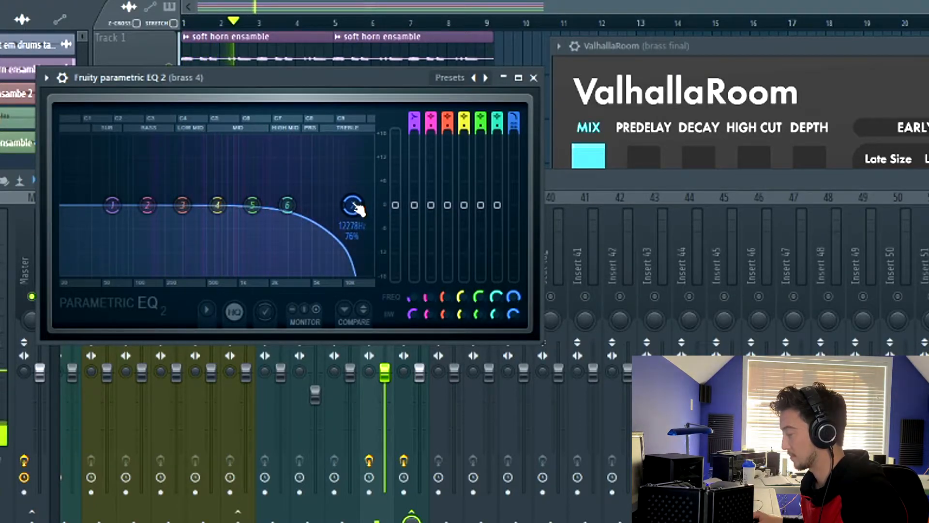
click(556, 179)
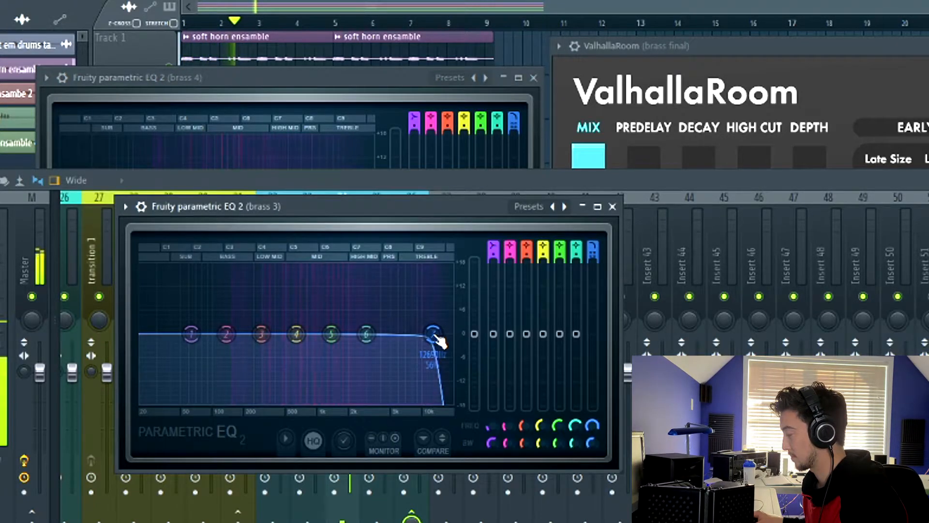
drag(438, 342, 428, 341)
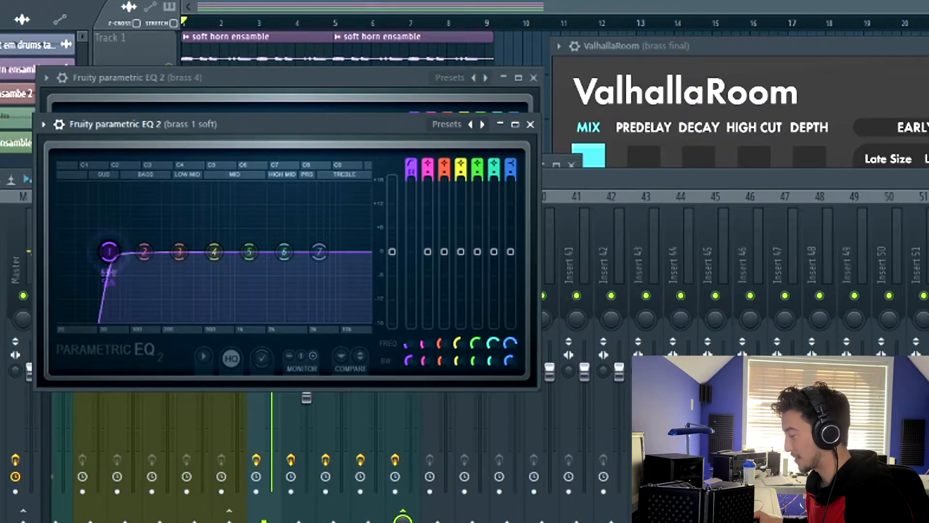
Step: Raise the low-cut frequency of the brass 1 soft EQ to about 100 Hz and audition the horns
drag(109, 251, 132, 252)
key(space)
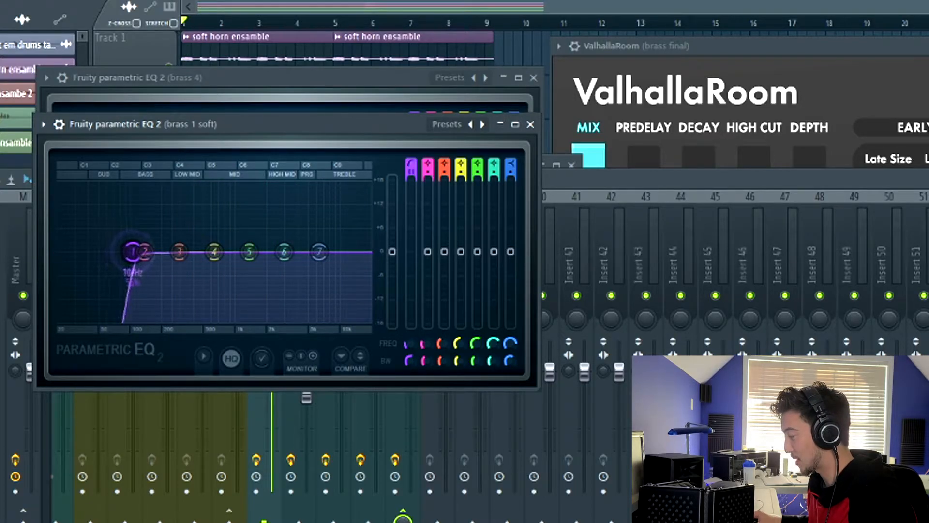
click(564, 183)
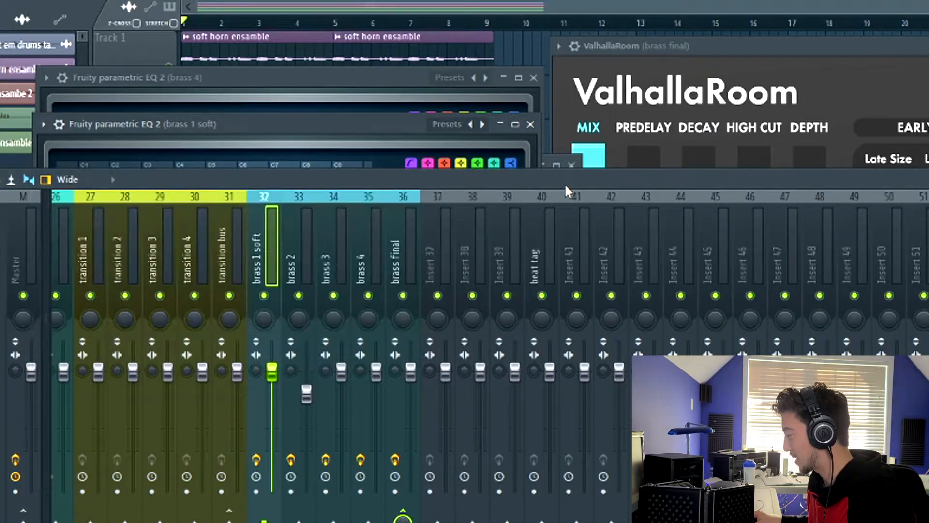
key(space)
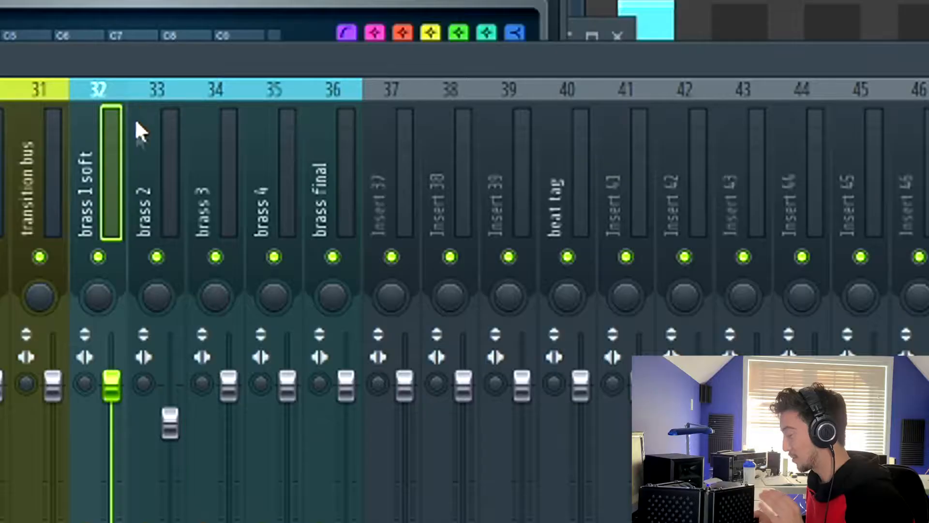
Step: Open ValhallaRoom on the brass final track and set its mix to 53.5 % and depth to 27.2 %
click(171, 149)
click(224, 156)
click(279, 161)
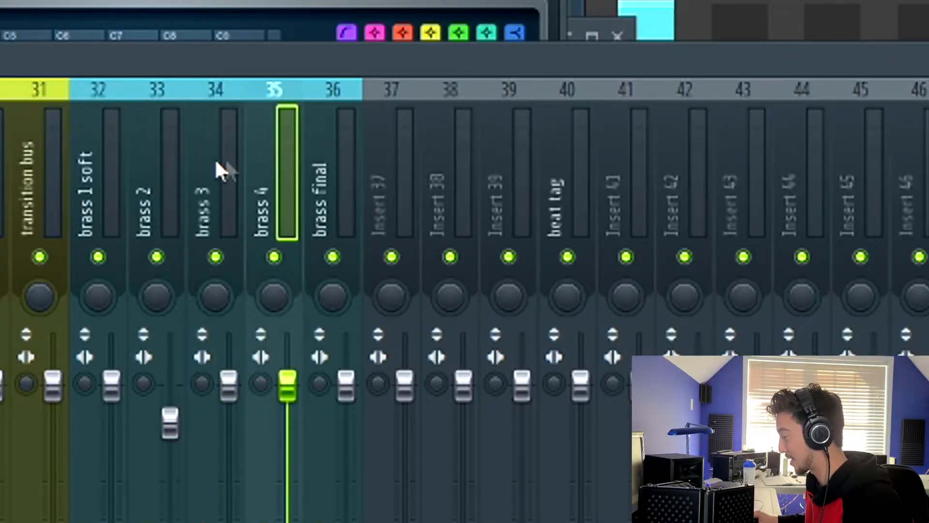
key(Right)
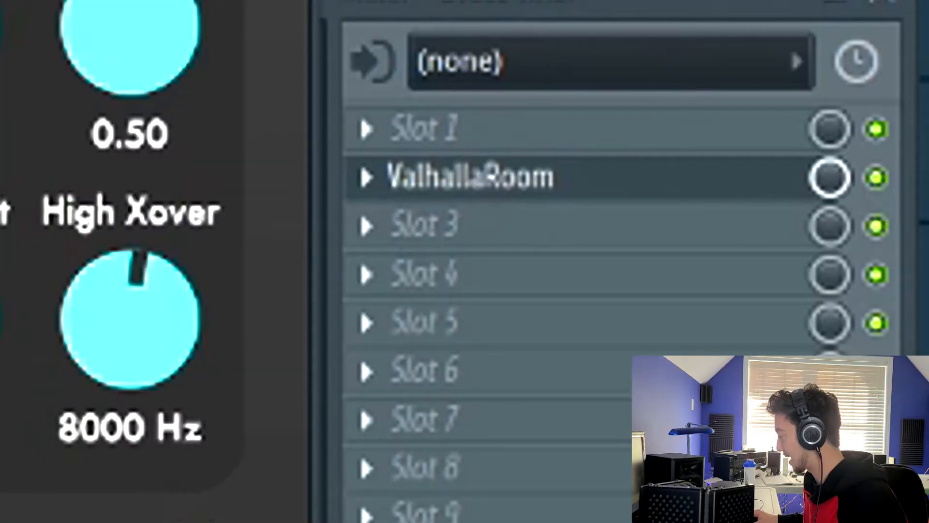
click(488, 177)
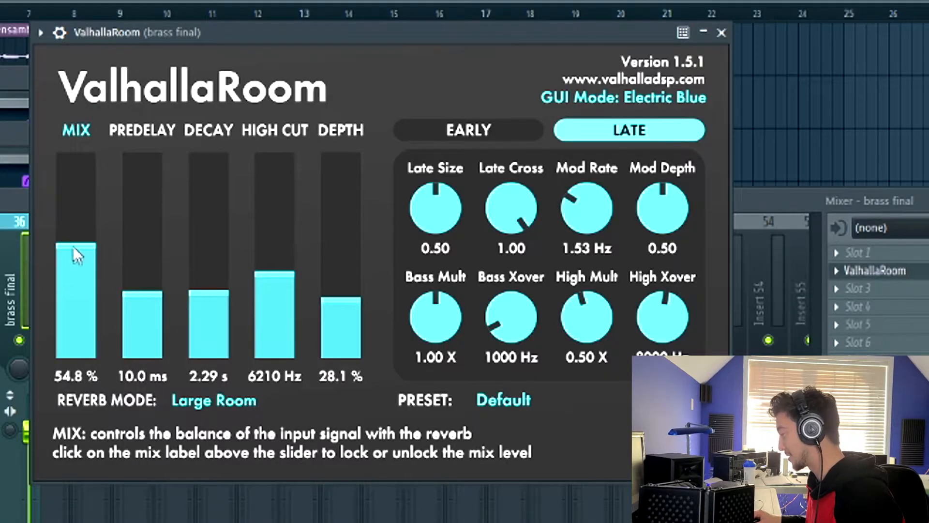
drag(73, 247, 76, 247)
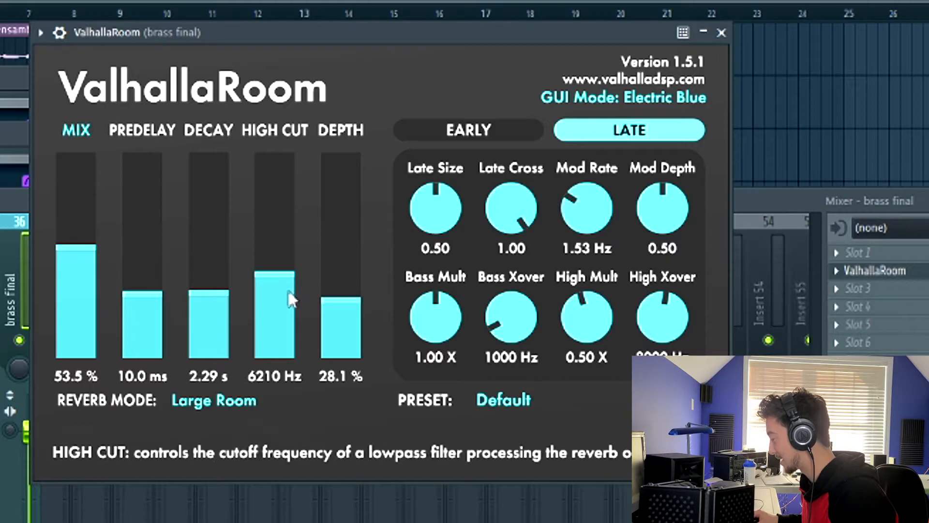
mouse_move(337, 312)
mouse_down()
mouse_move(336, 295)
mouse_move(336, 303)
mouse_up()
Step: Adjust the Mod Rate and Early Cross of ValhallaRoom's early reflections
drag(455, 25, 427, 26)
click(469, 130)
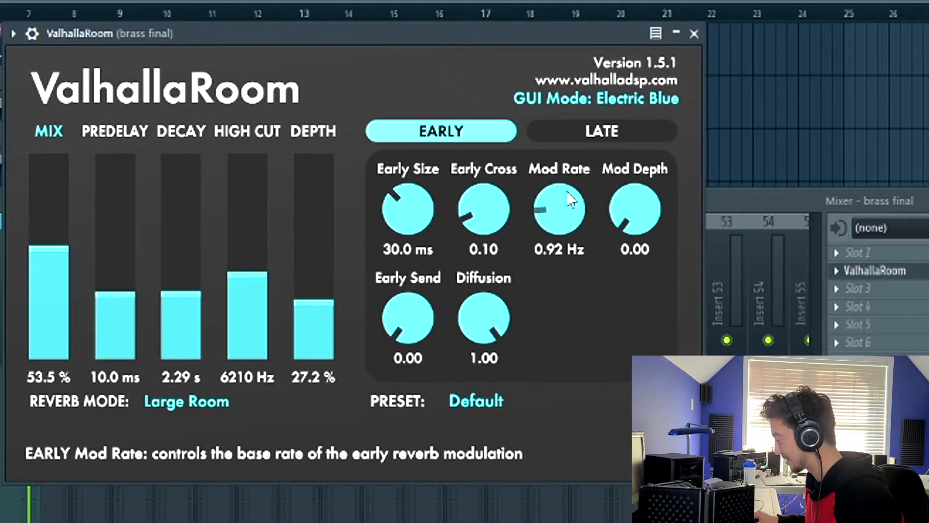
drag(559, 207, 551, 228)
drag(490, 204, 474, 280)
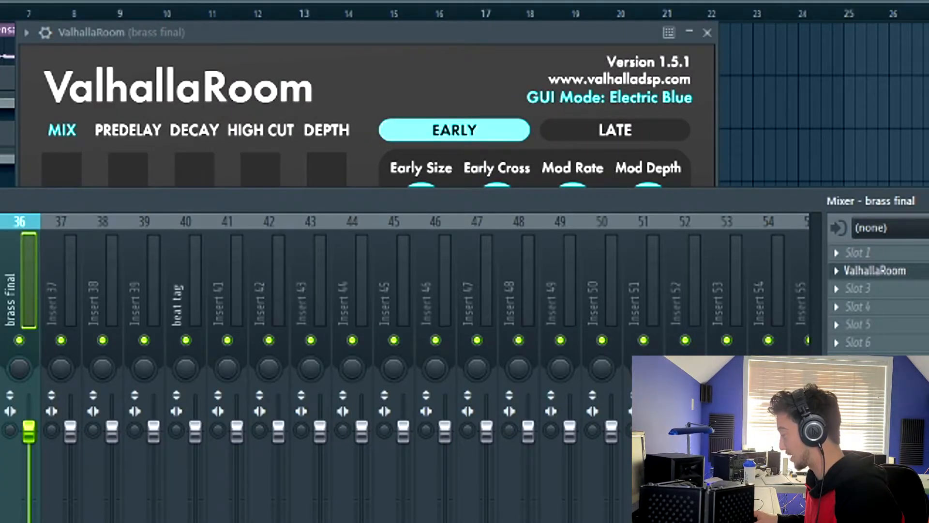
Step: Add FabFilter Saturn (VST3) to the brass final track and place it before ValhallaRoom in the effect chain
drag(55, 210, 57, 181)
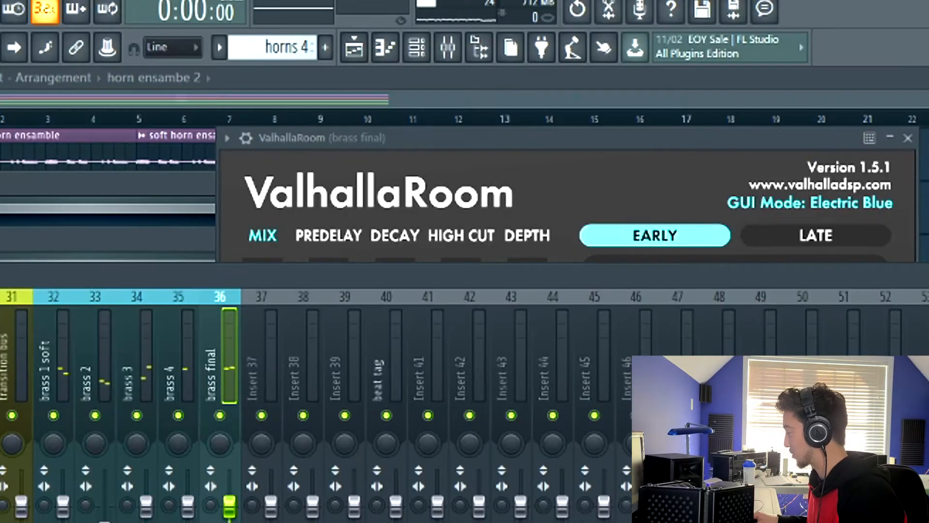
click(836, 260)
click(774, 26)
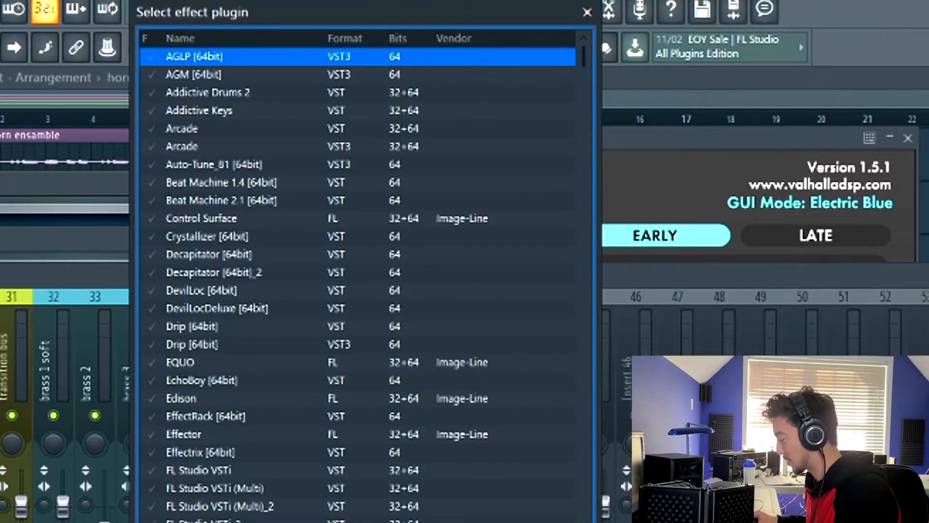
text(satur)
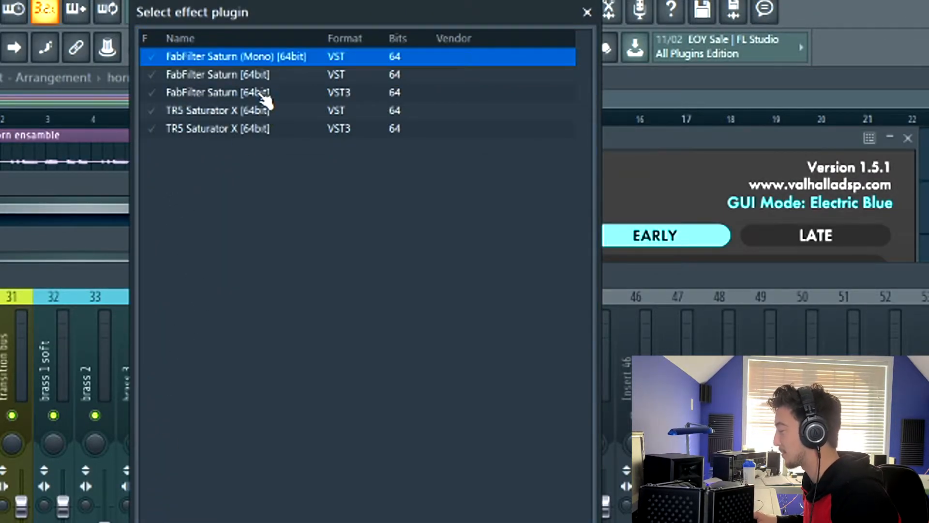
double_click(262, 93)
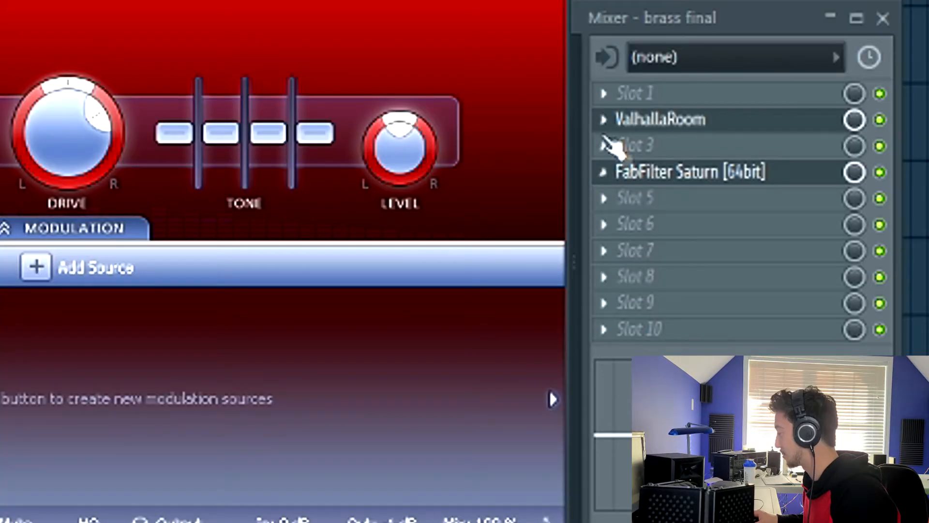
drag(605, 172, 605, 121)
Step: Adjust the low cut's bandwidth and frequency on the brass final EQ
scroll(608, 145, down, 1)
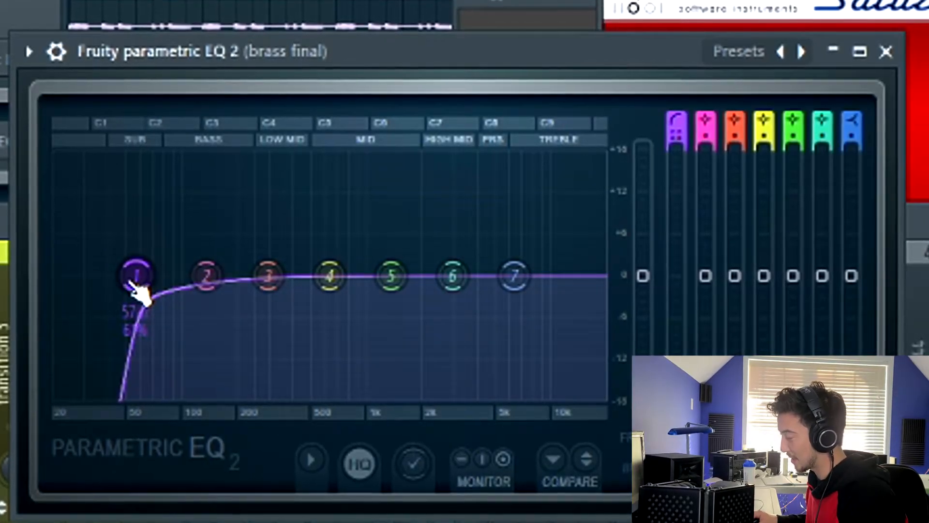
scroll(136, 277, down, 4)
mouse_move(134, 276)
mouse_down()
mouse_move(207, 275)
mouse_move(131, 276)
mouse_up()
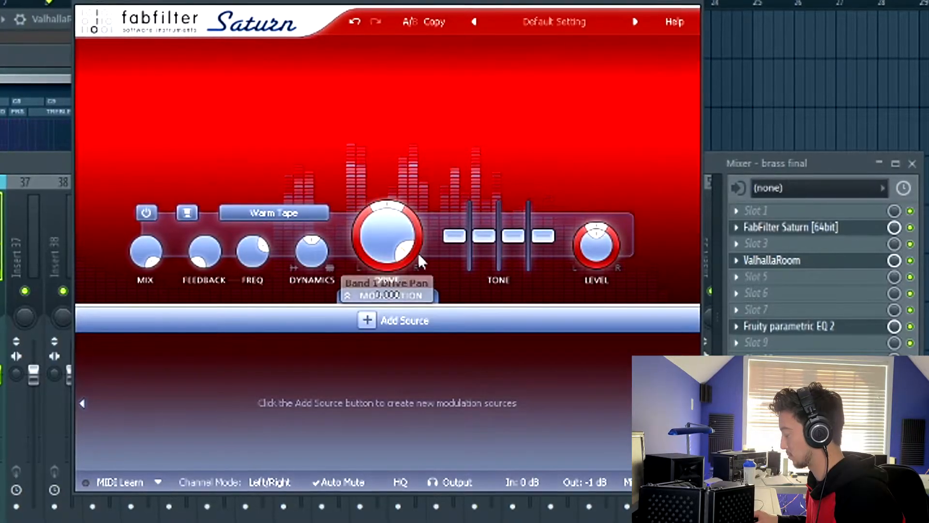
Step: Adjust Saturn's drive and its highest tone band, and raise the high-cut frequency on the brass final EQ
drag(411, 257, 411, 250)
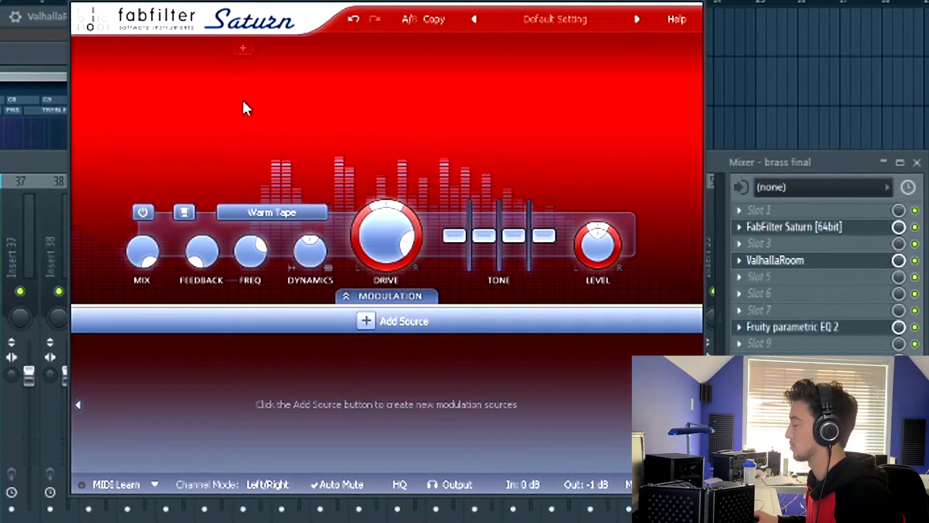
drag(544, 235, 517, 243)
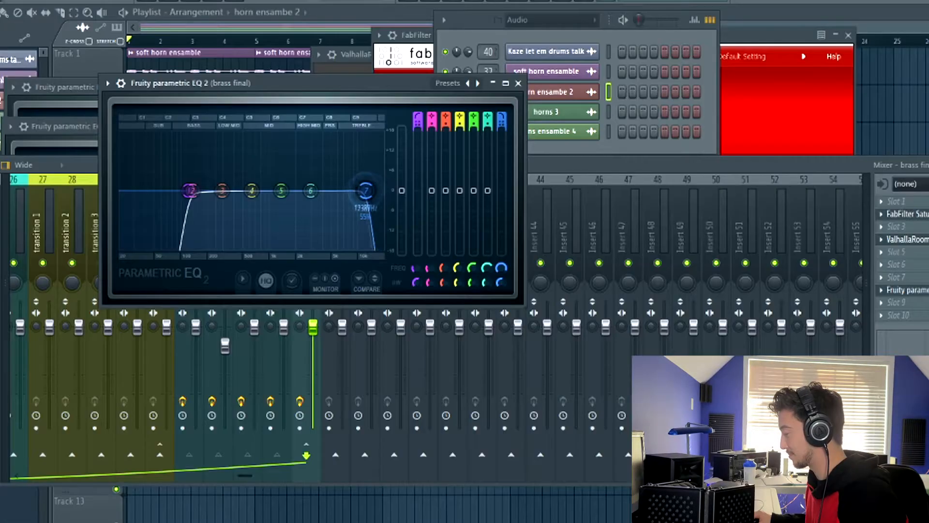
mouse_move(365, 190)
mouse_down()
mouse_move(316, 190)
mouse_move(379, 193)
mouse_up()
key(space)
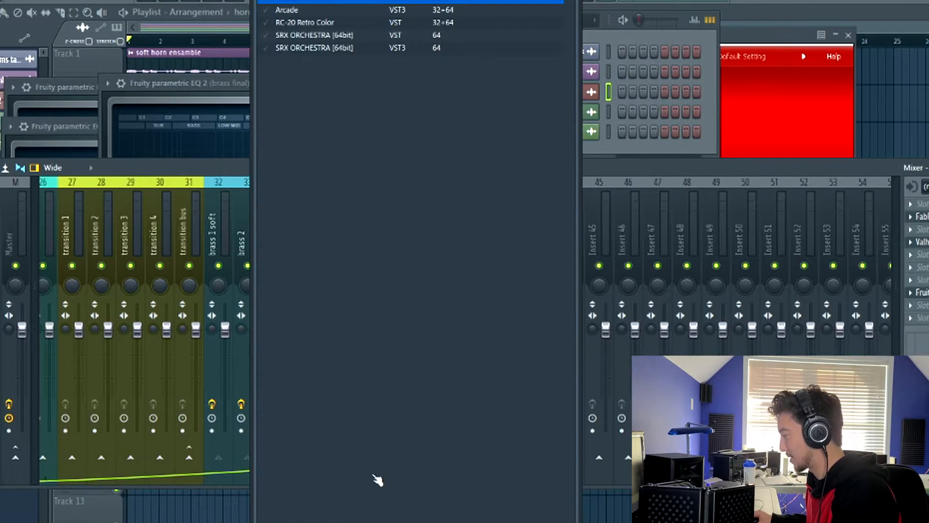
Step: Add RC-20 Retro Color to the brass final track, audition the horns through it and fine-tune its settings
click(305, 23)
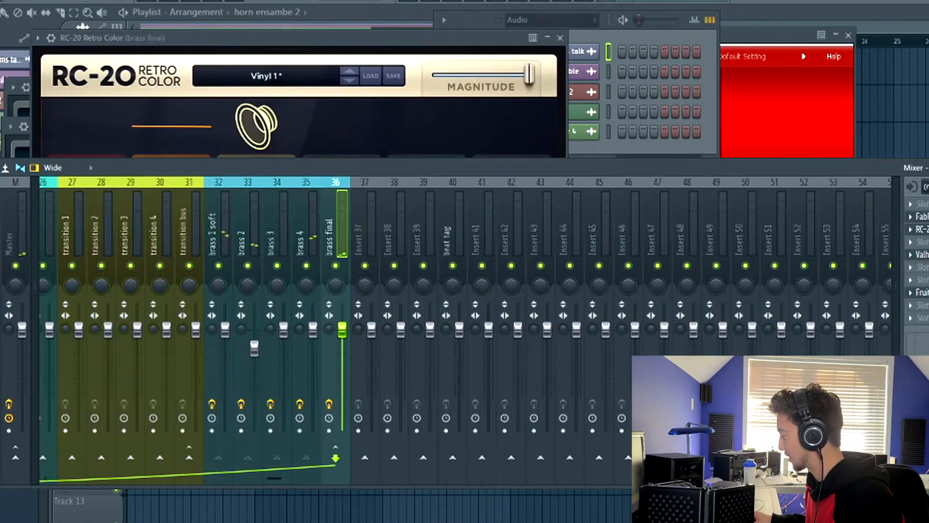
key(space)
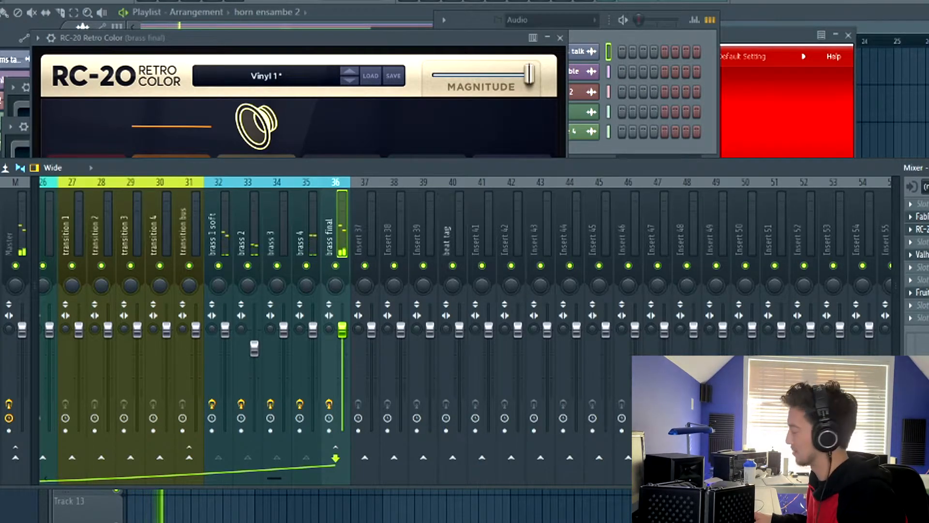
key(space)
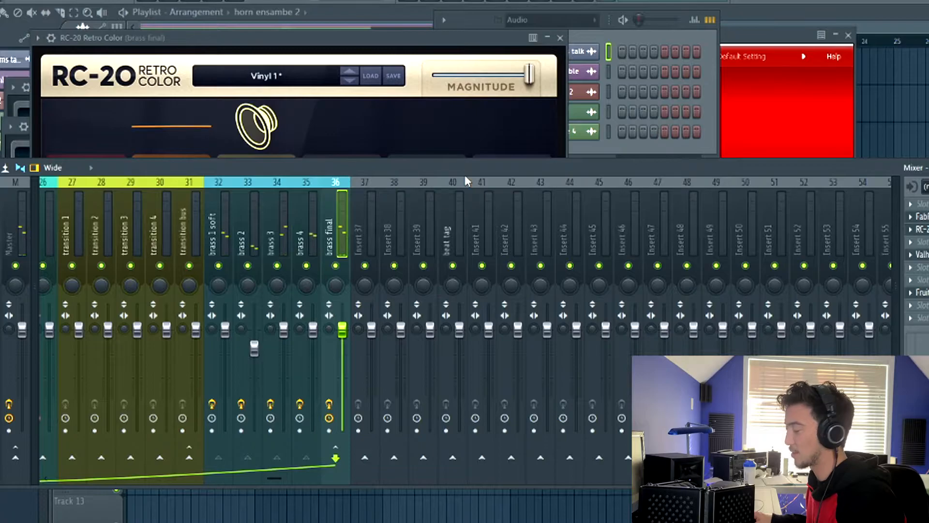
key(space)
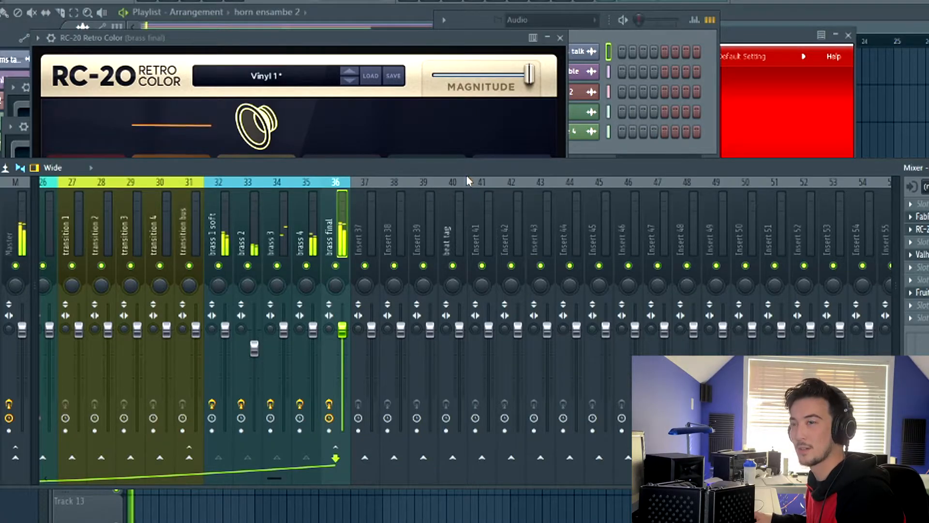
click(420, 37)
drag(348, 420, 349, 417)
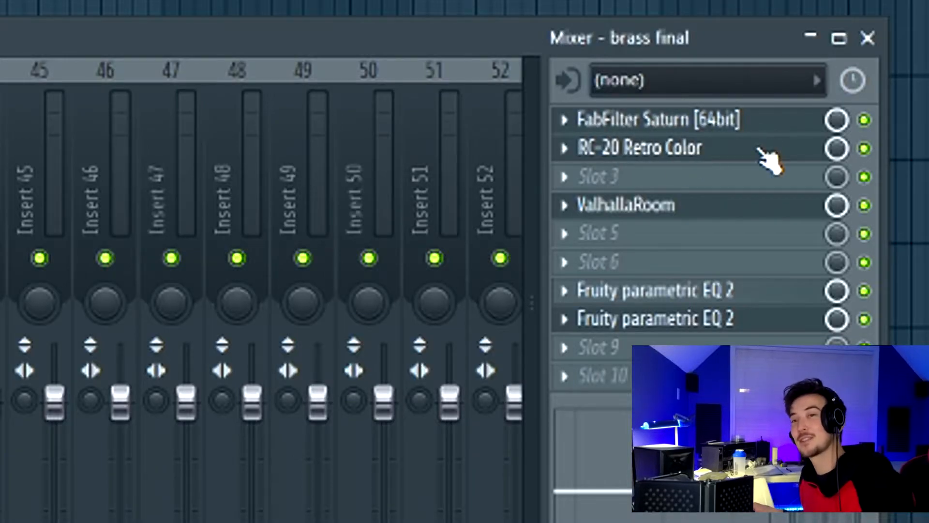
Step: Toggle RC-20 Retro Color and ValhallaRoom on the brass final track, and play back the horn layers from bar 1
click(864, 149)
click(864, 205)
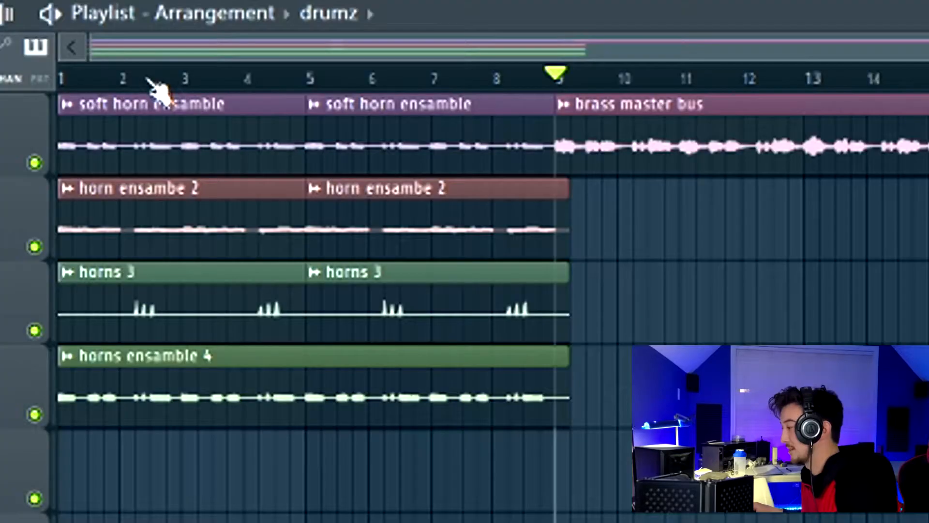
key(space)
key(space)
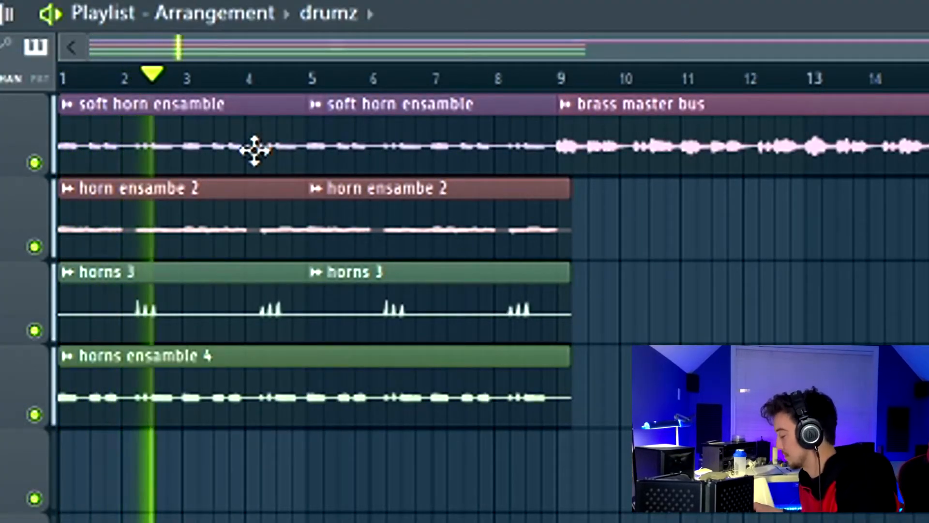
key(F9)
key(space)
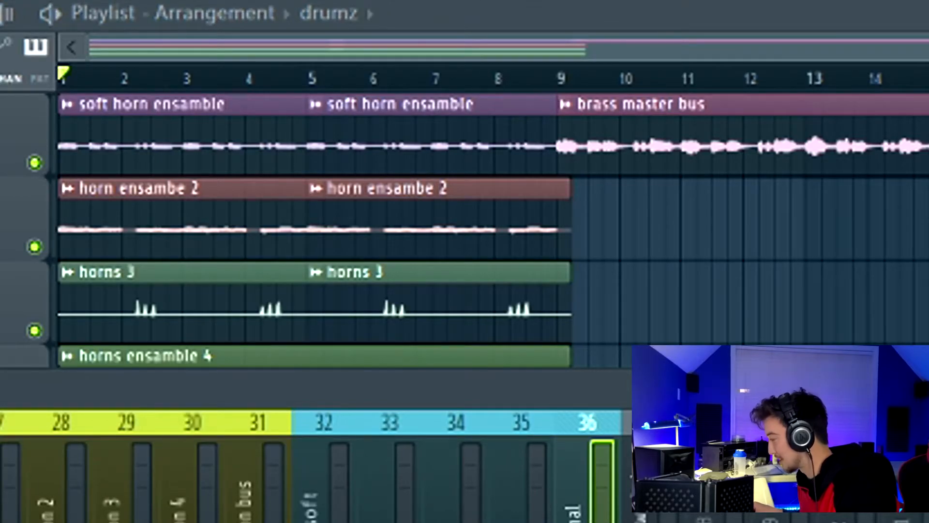
key(F9)
key(space)
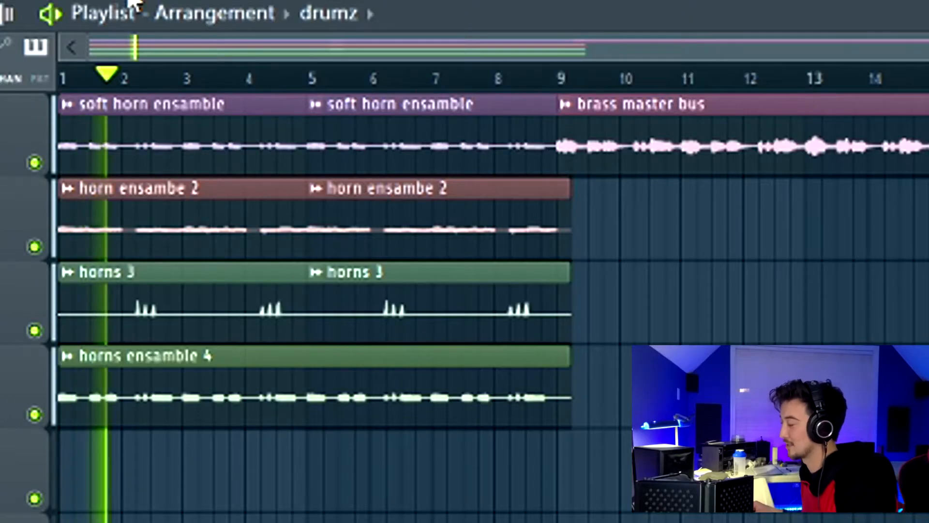
key(space)
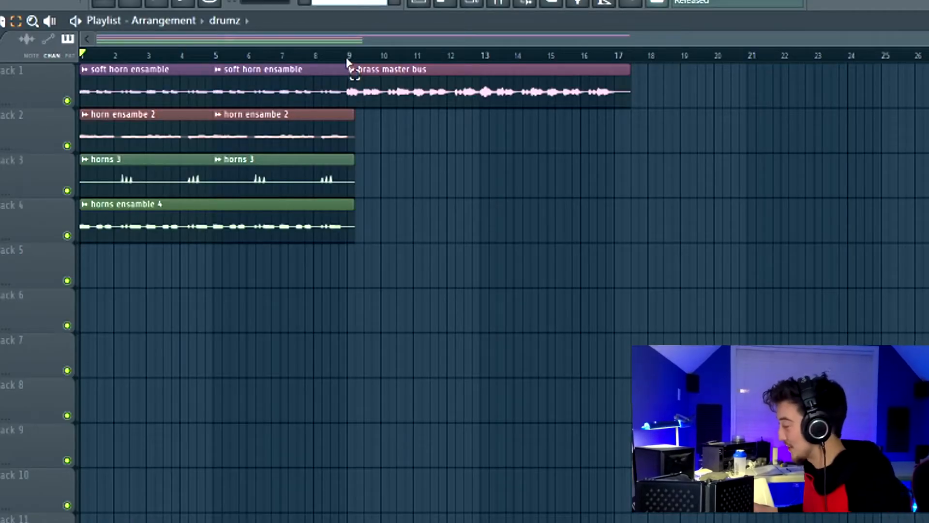
Step: Mark the separate horn layers across bars 1 to 8, and mark the brass master bus clip for comparison
ctrl+drag(347, 59, 83, 63)
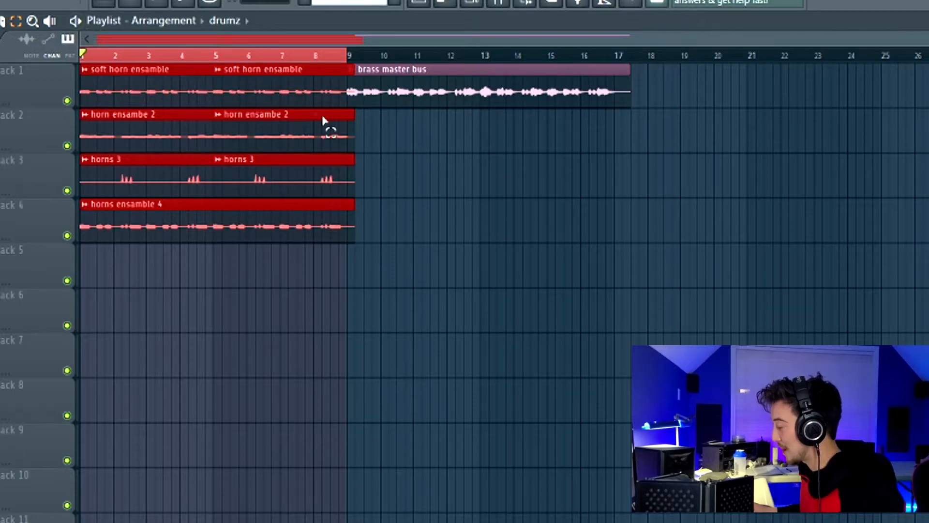
ctrl+click(502, 175)
ctrl+drag(405, 94, 696, 90)
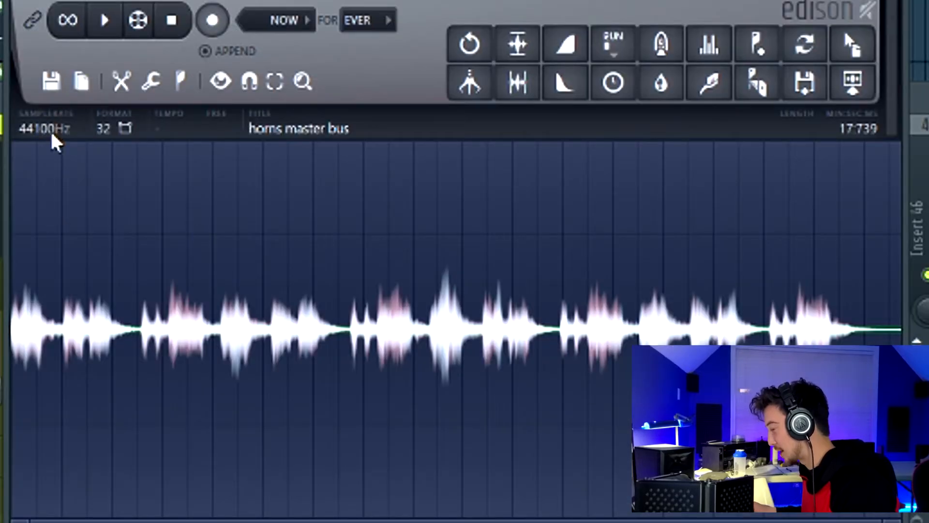
Step: Resample the horns master bus recording in Edison to 22050 Hz and place the result in the playlist
click(57, 140)
click(352, 176)
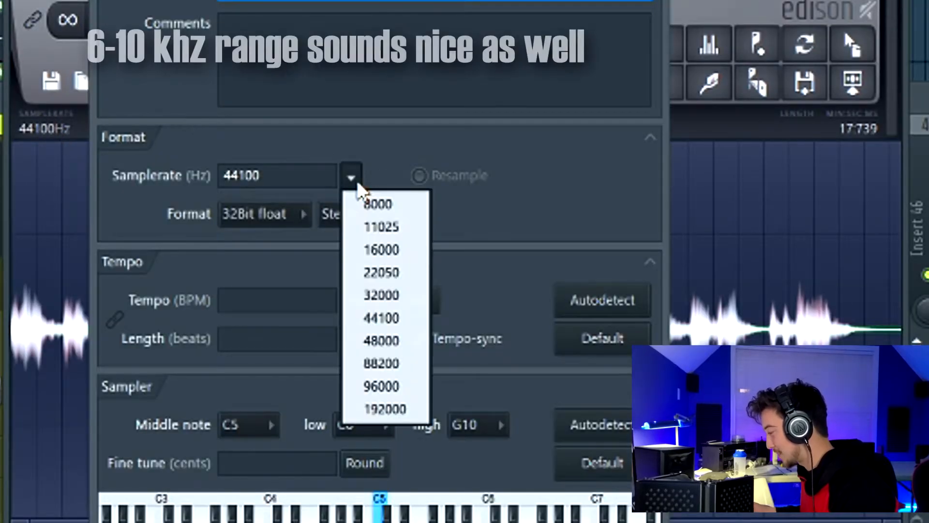
click(383, 274)
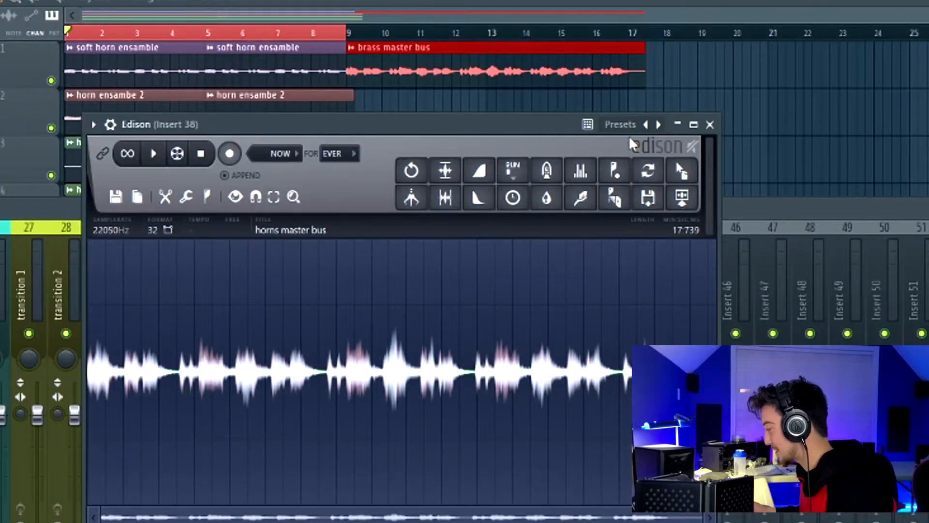
drag(680, 170, 788, 95)
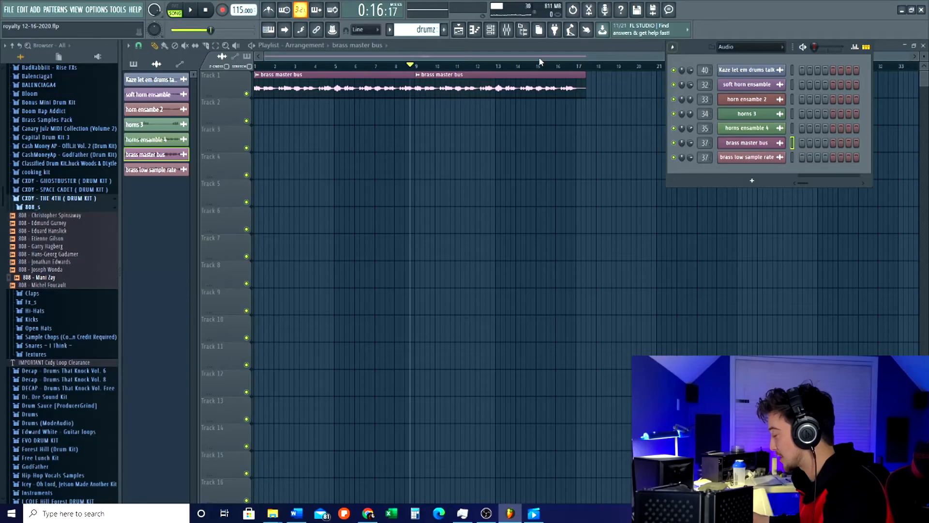
Step: Open the piano roll of the 808 - Mani Zay_3 channel in the drumz pattern
key(F6)
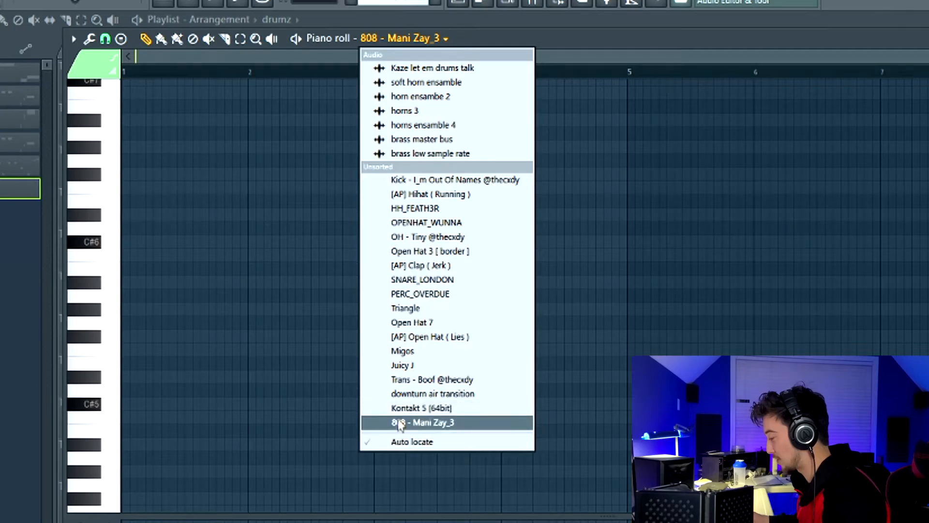
click(400, 422)
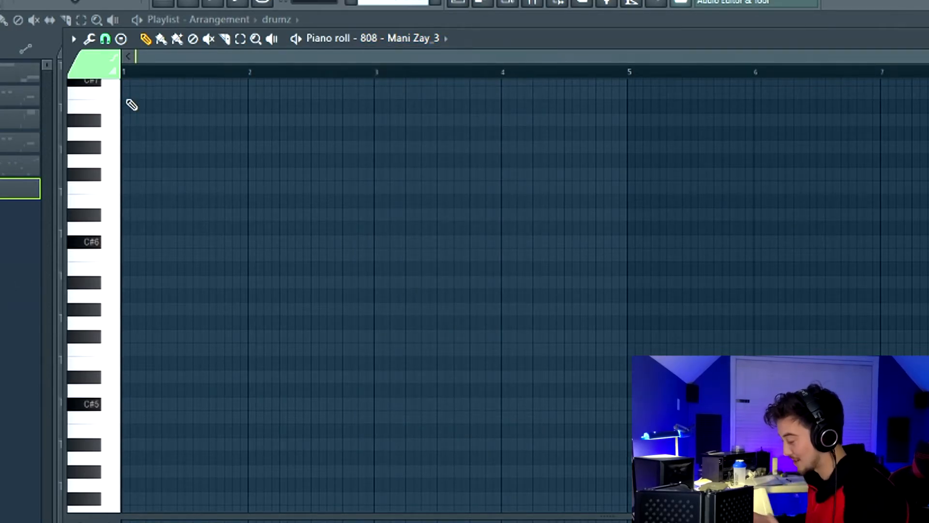
scroll(189, 247, up, 3)
scroll(188, 247, down, 2)
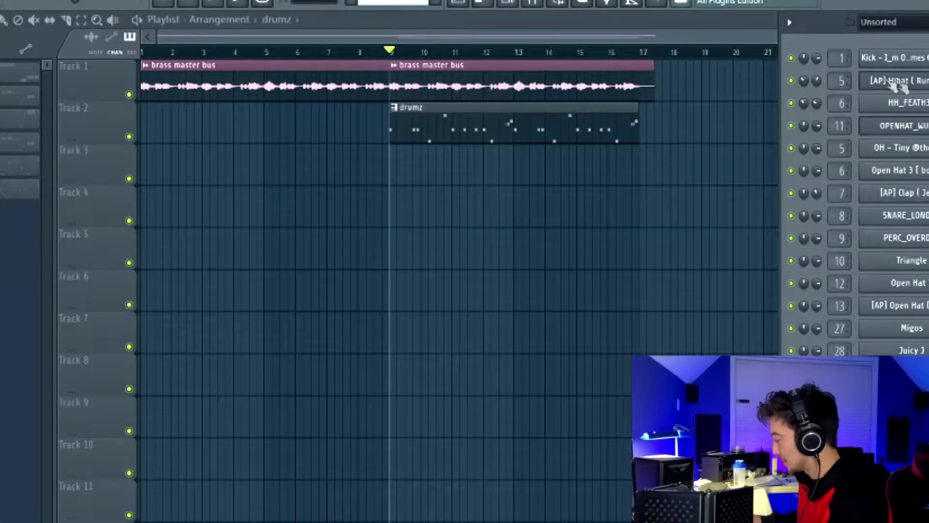
Step: Inspect the HH_FEATH3R hi-hat sample and fill its channel with a hit every 2 steps
click(903, 103)
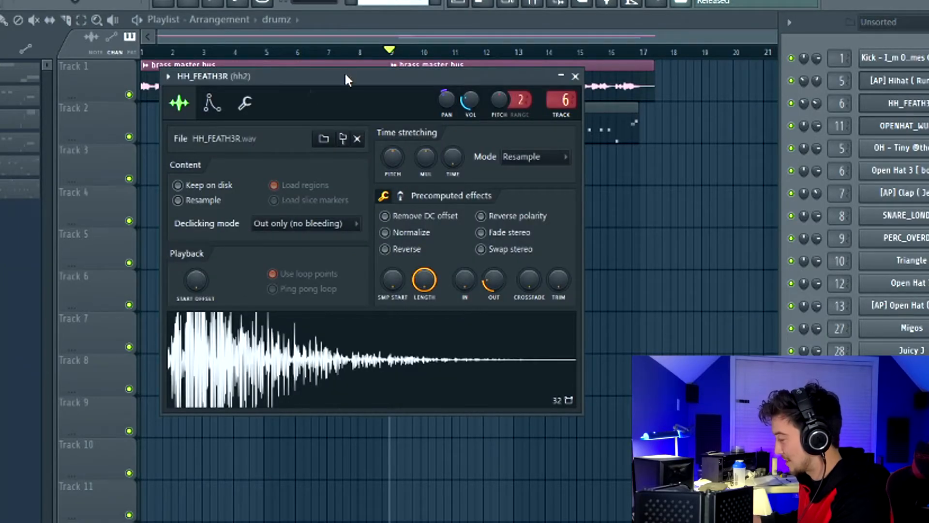
drag(345, 75, 334, 69)
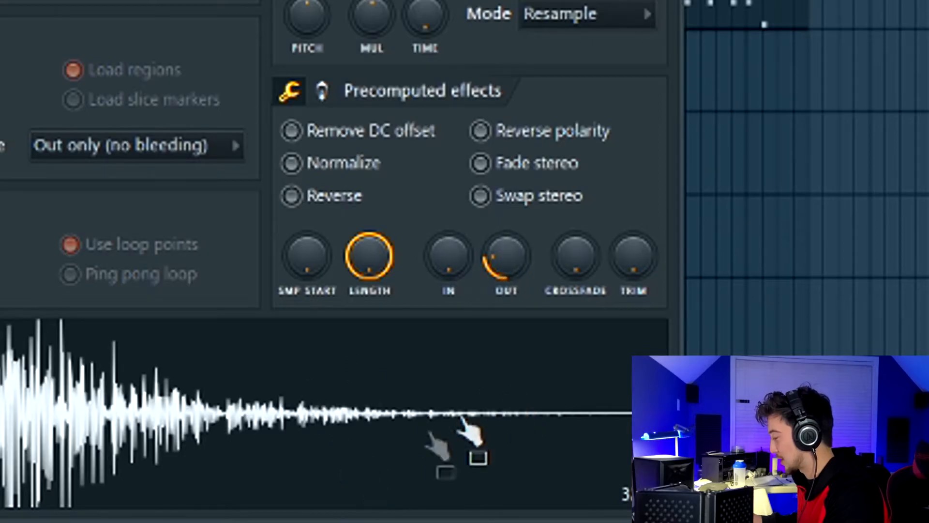
right_click(547, 104)
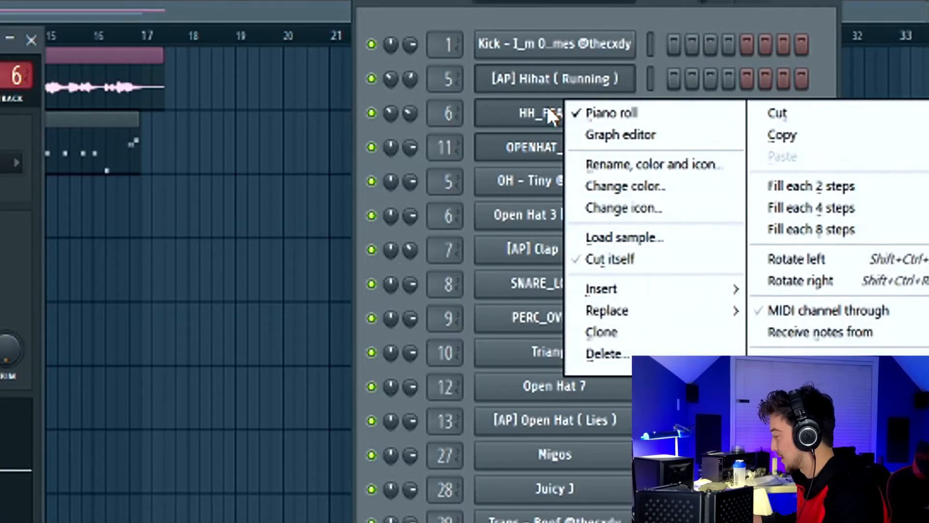
click(805, 191)
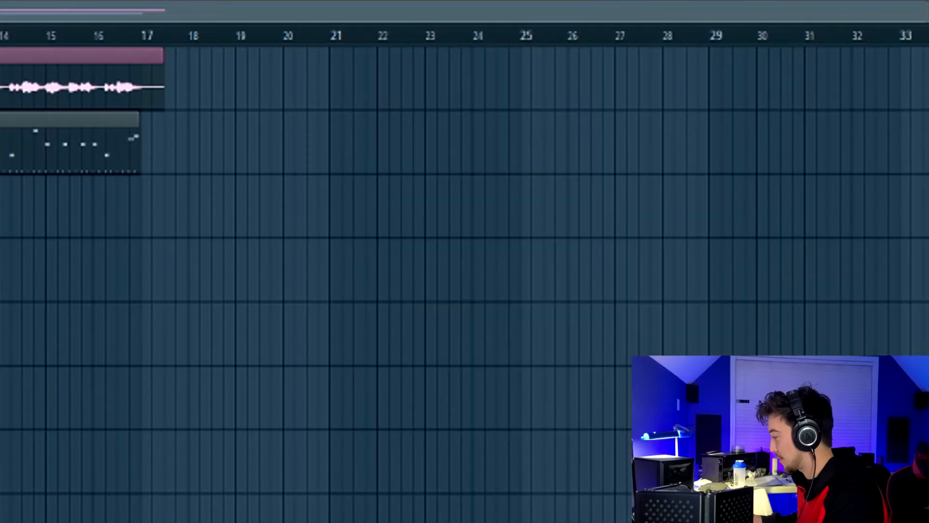
Step: Place a C#5 note on beat 3 of bar 1 for the [AP] Clap ( Jerk ) channel
key(F7)
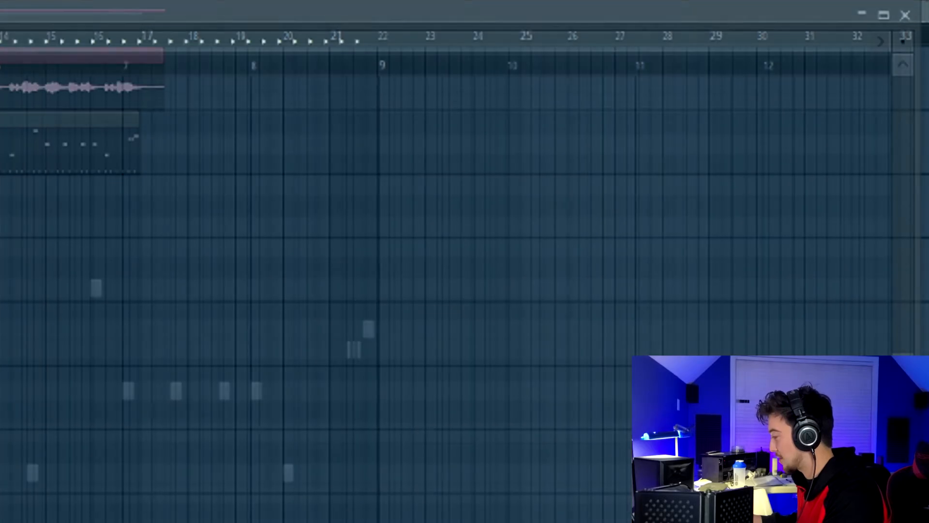
key(space)
scroll(239, 218, down, 3)
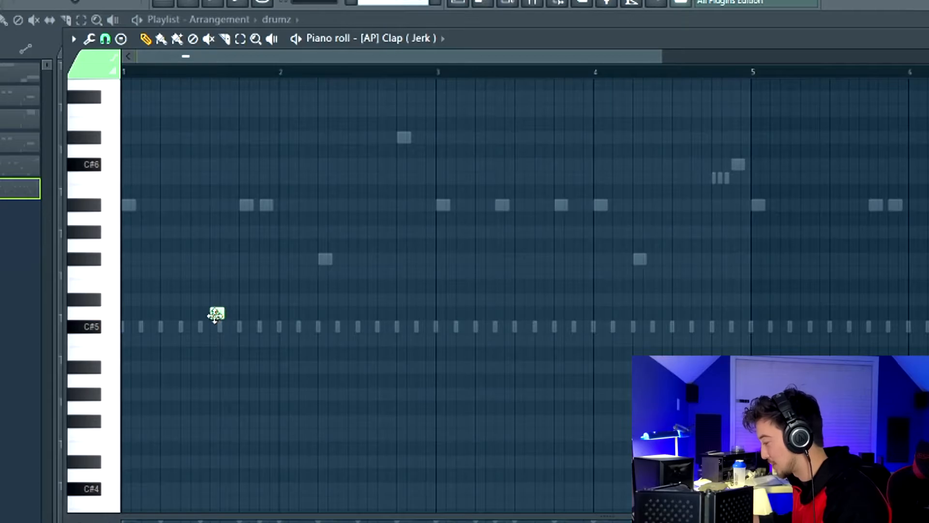
drag(215, 315, 206, 332)
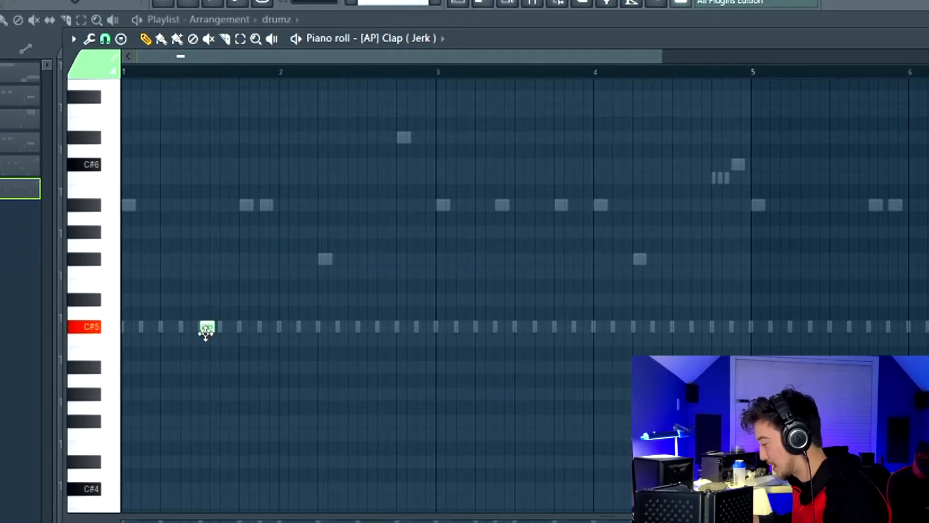
Step: Examine the waveform and sampler settings of the [AP] Clap ( Jerk ) channel
key(F6)
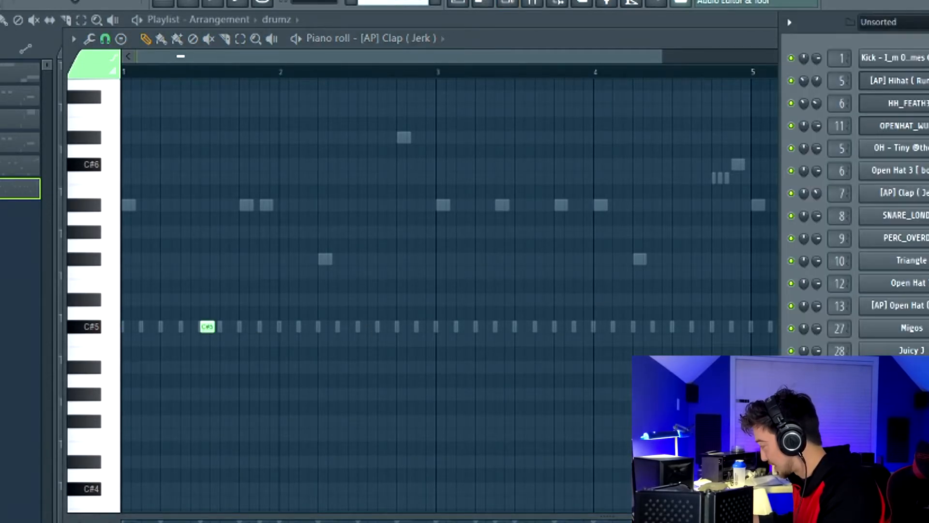
click(922, 193)
drag(181, 89, 446, 55)
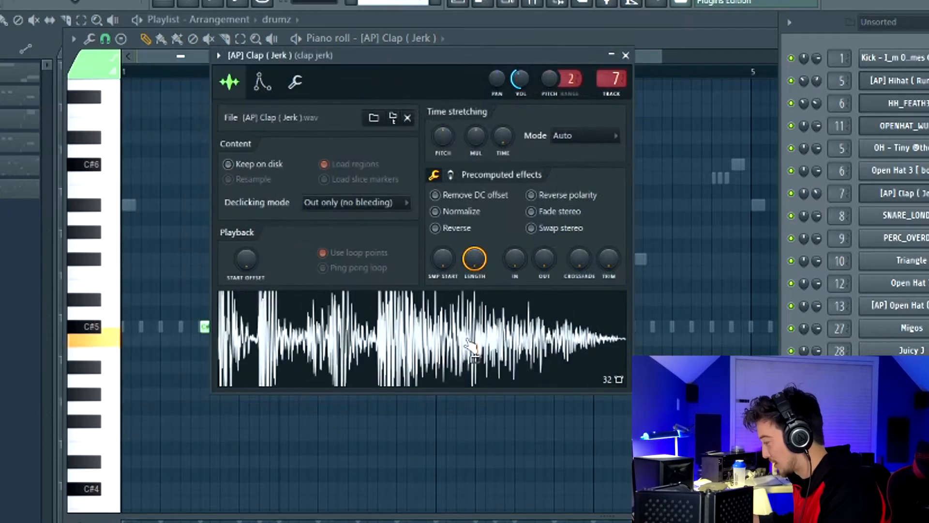
click(652, 63)
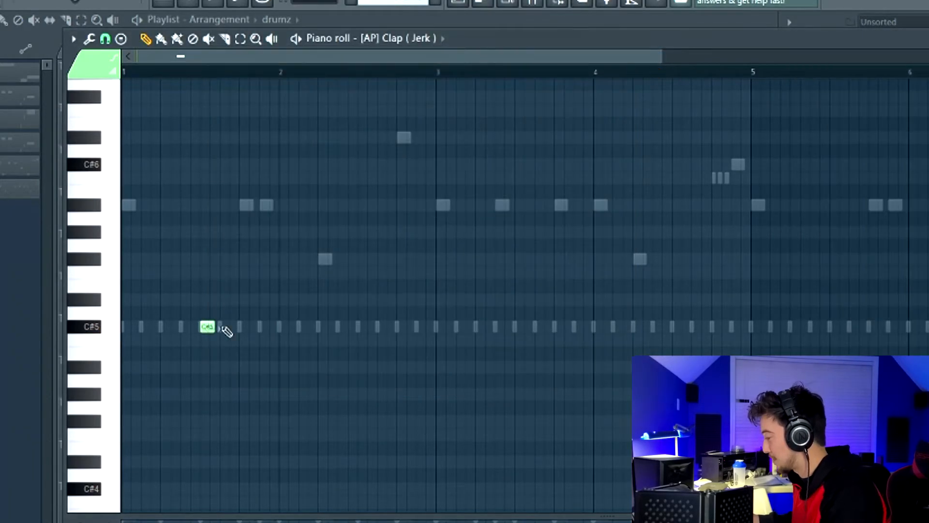
Step: Play back the drum pattern and add another clap note on C#5
scroll(213, 324, down, 3)
key(space)
scroll(213, 319, up, 3)
click(285, 327)
scroll(286, 341, up, 2)
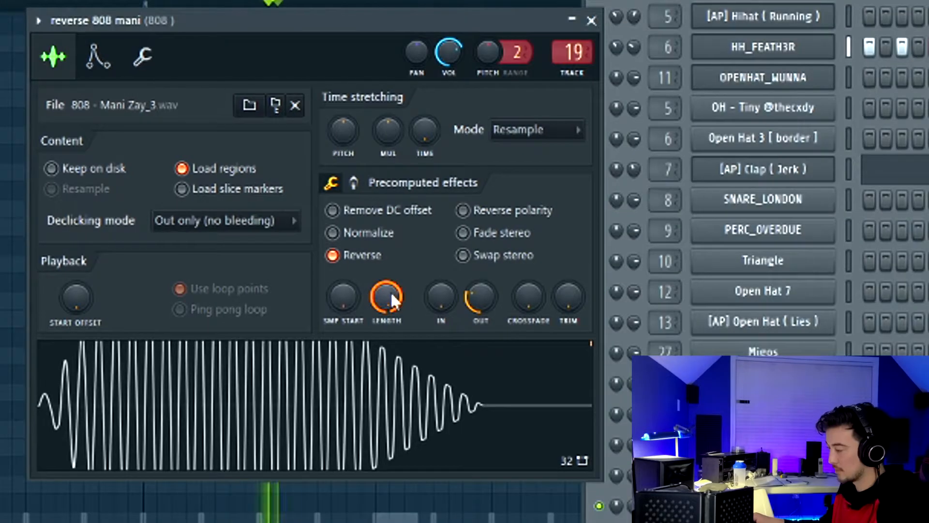
Step: Adjust the sample length of the reverse 808 mani channel by ear
scroll(391, 291, down, 5)
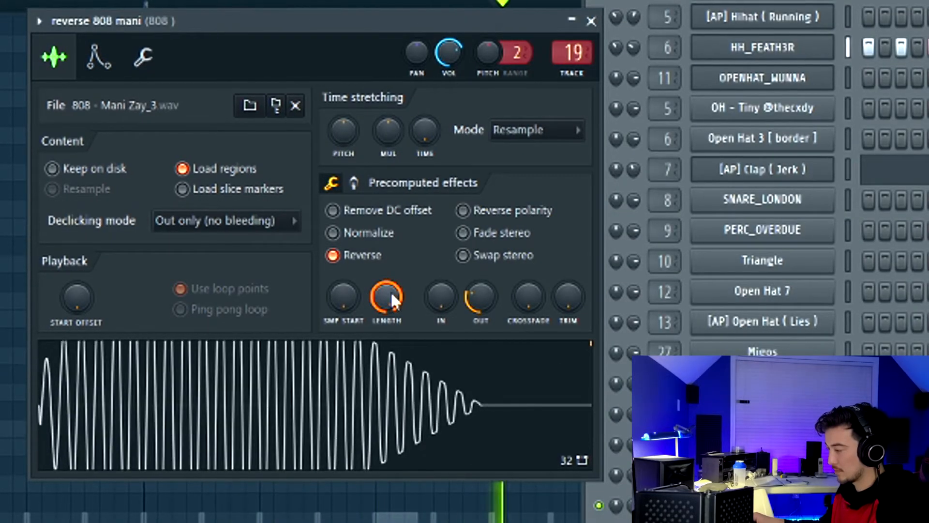
key(space)
mouse_move(433, 301)
mouse_down()
mouse_move(432, 272)
mouse_move(431, 289)
mouse_up()
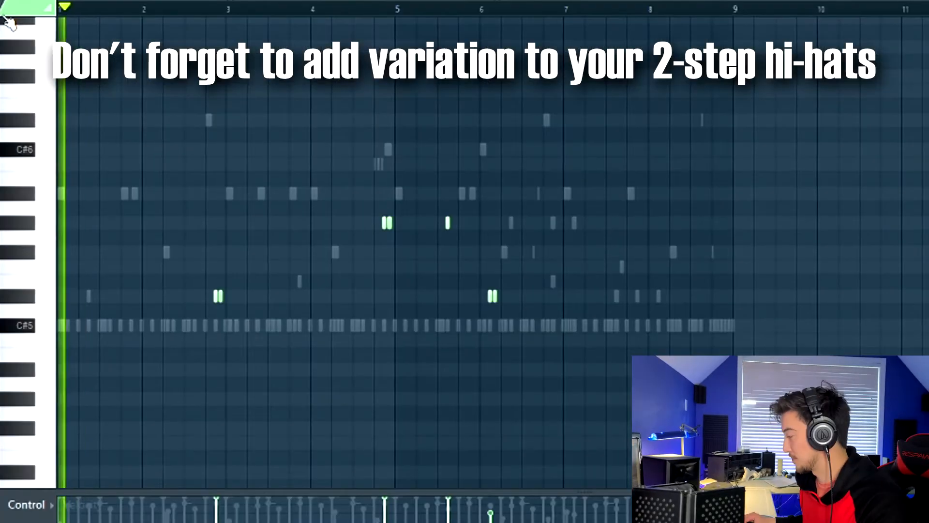
click(333, 1)
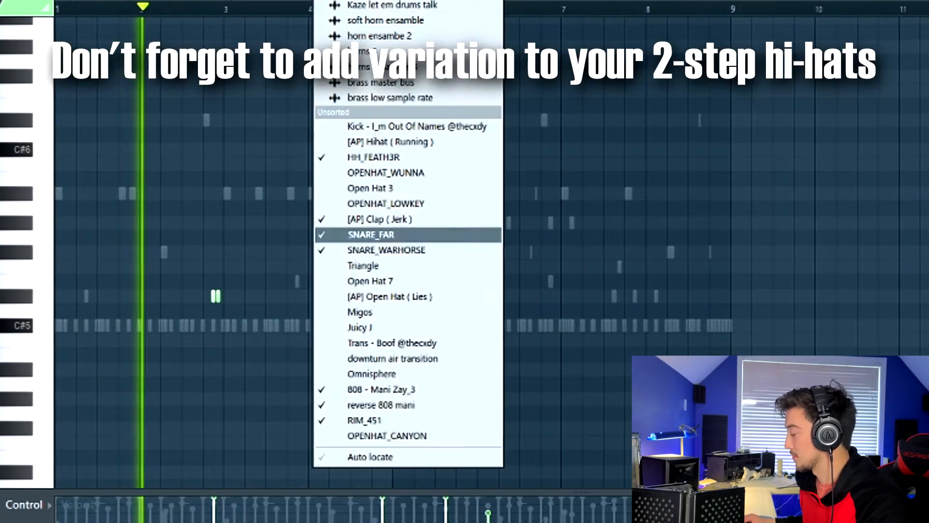
key(Escape)
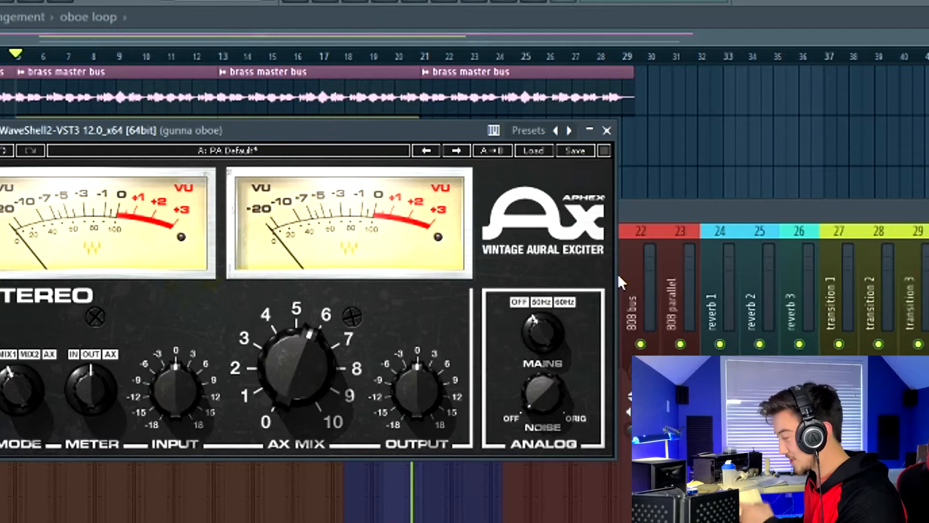
Step: Look through the factory presets of the Aphex Vintage Aural Exciter on the gunna oboe track
drag(238, 136, 263, 123)
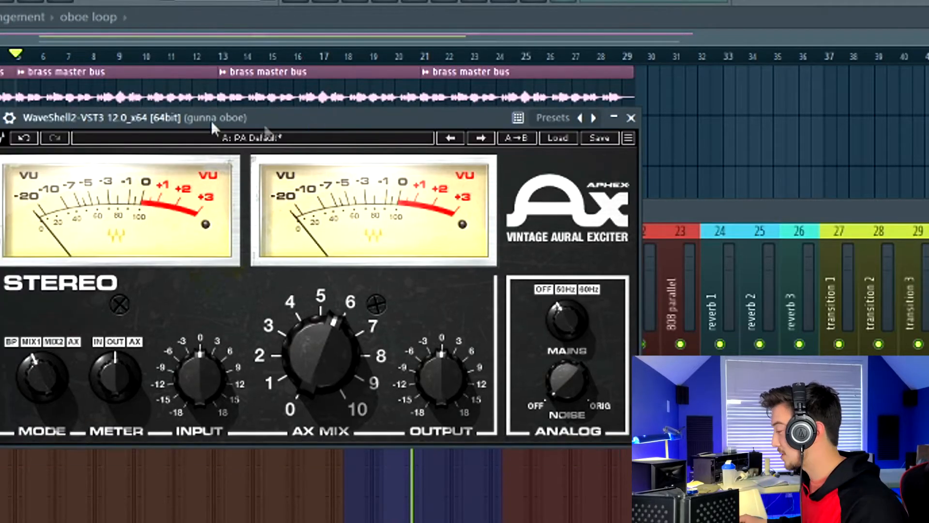
drag(352, 122, 376, 130)
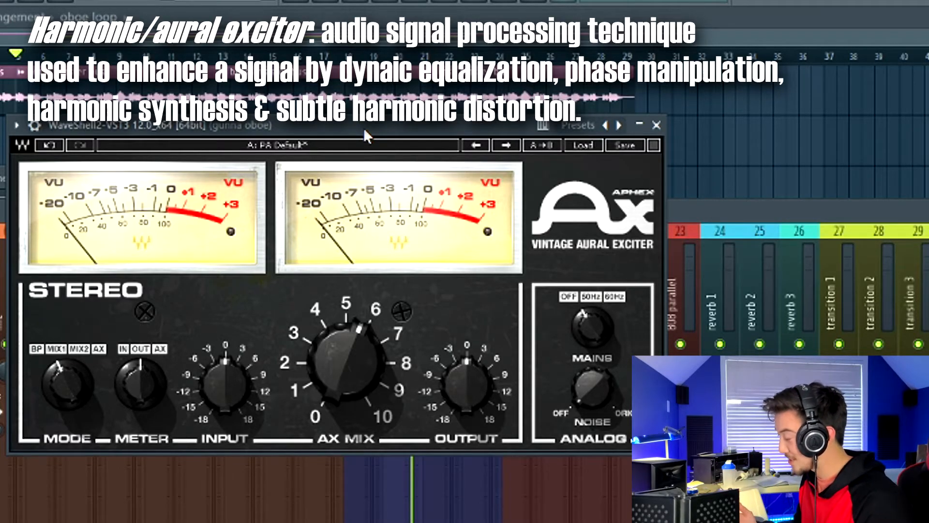
drag(364, 127, 356, 122)
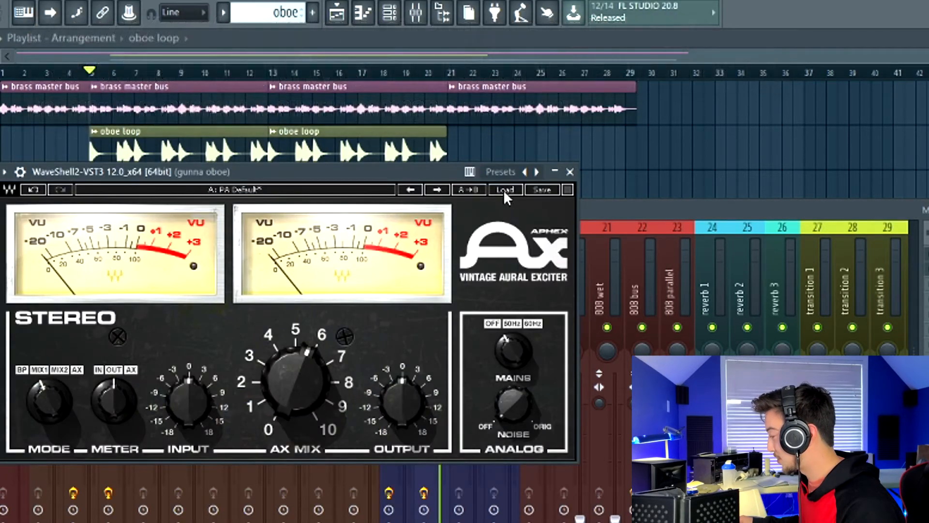
click(504, 190)
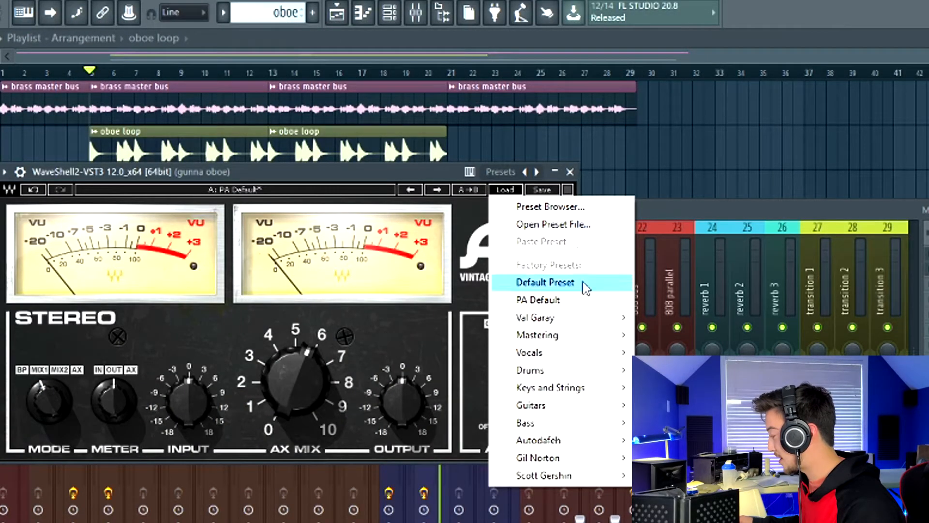
click(356, 173)
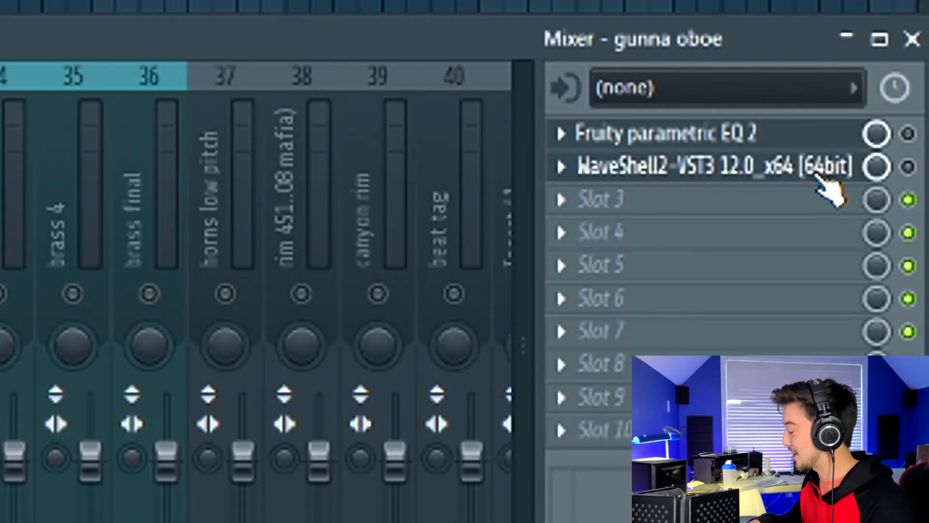
Step: Audition the arrangement while adjusting the Aphex Vintage Aural Exciter's AX Mix on the gunna oboe track, raising it as far as 10.00
key(space)
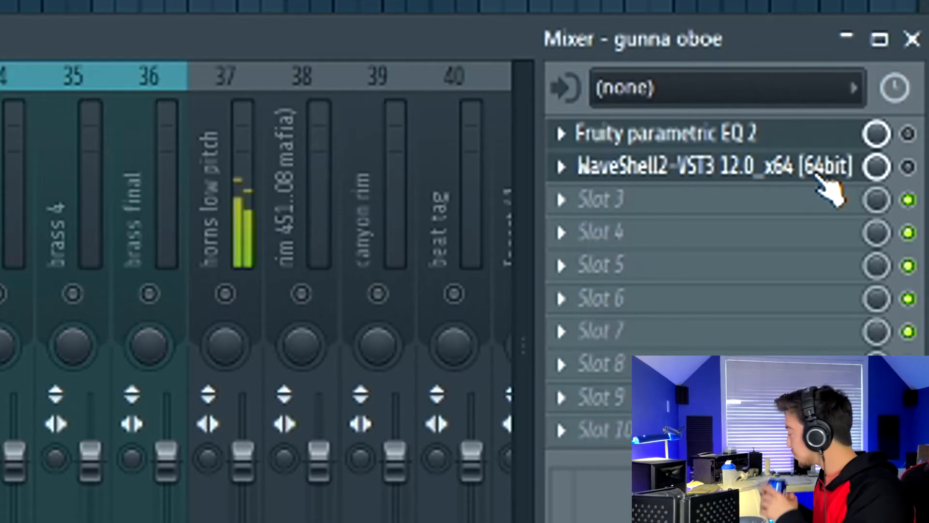
click(828, 185)
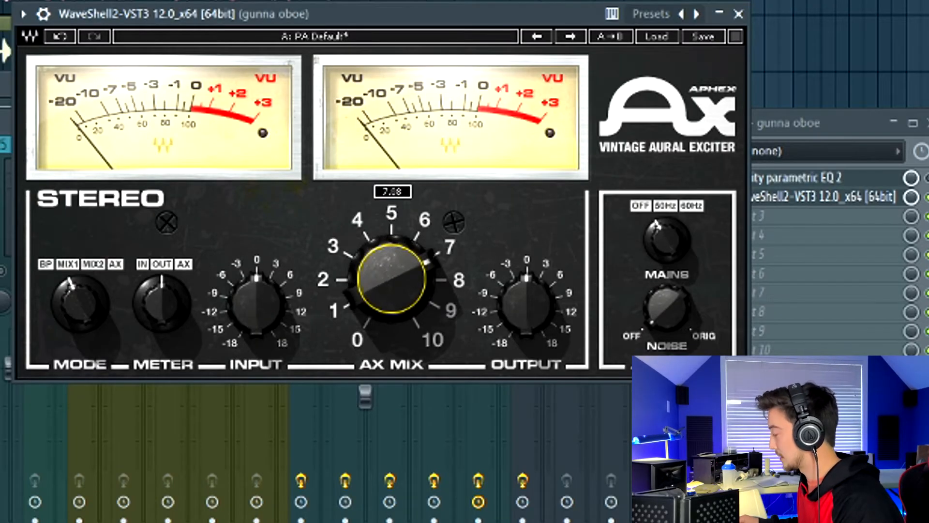
drag(392, 279, 391, 251)
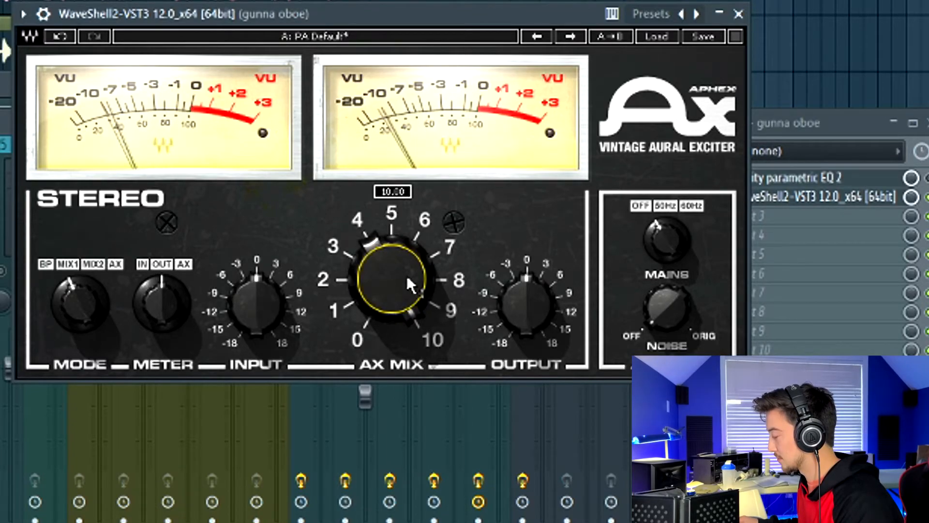
drag(404, 14, 341, 7)
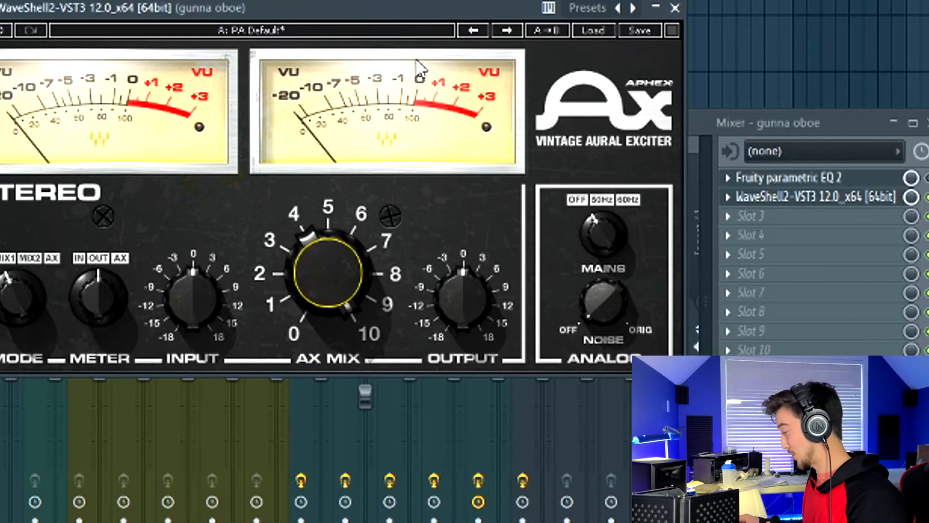
drag(328, 273, 328, 288)
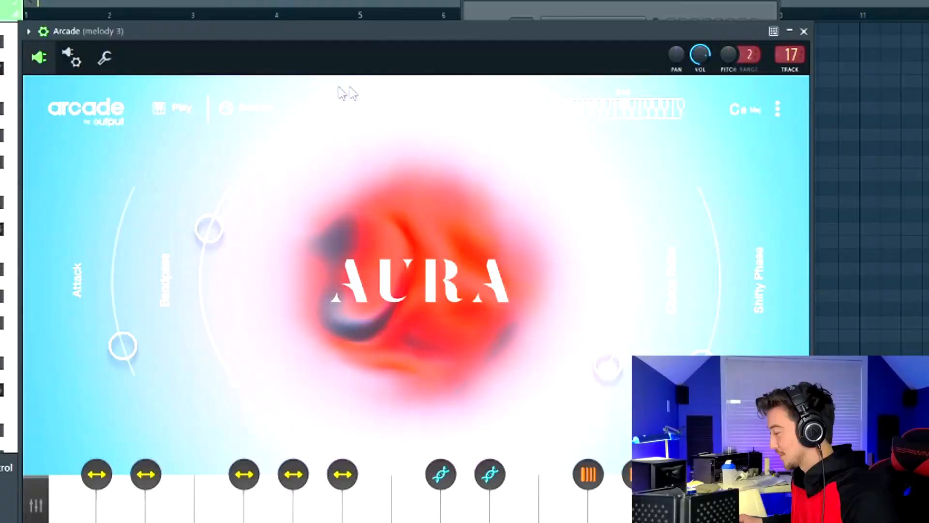
click(391, 110)
click(391, 111)
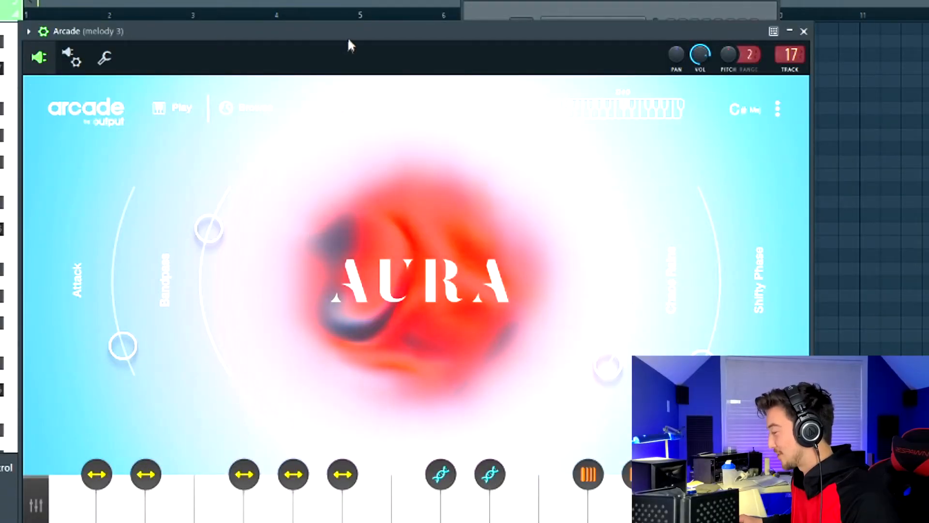
drag(347, 36, 341, 37)
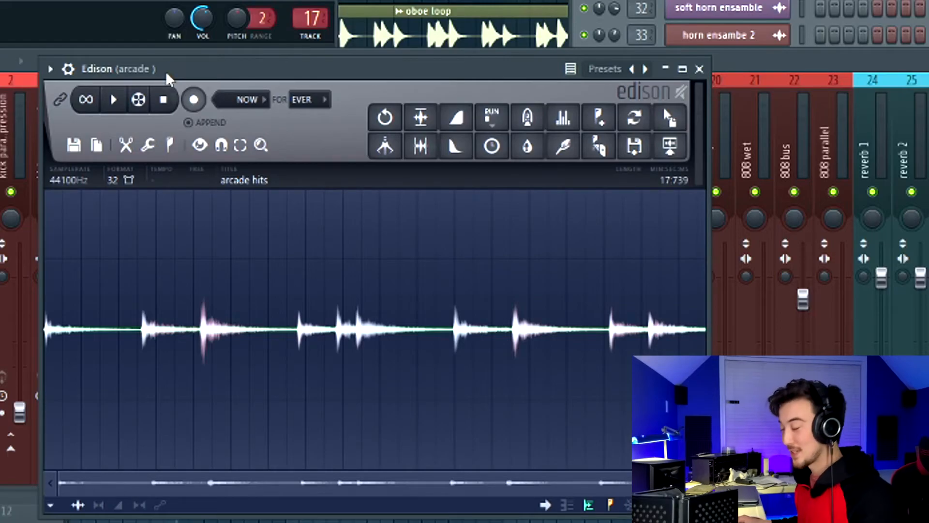
Step: Resample the arcade hits recording in Edison to a 7000 Hz sample rate and play it back
click(73, 180)
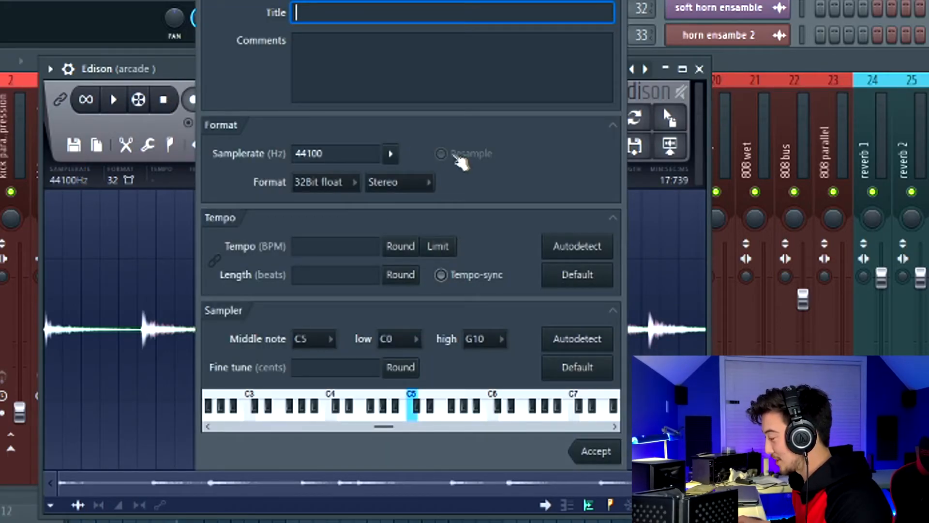
click(386, 154)
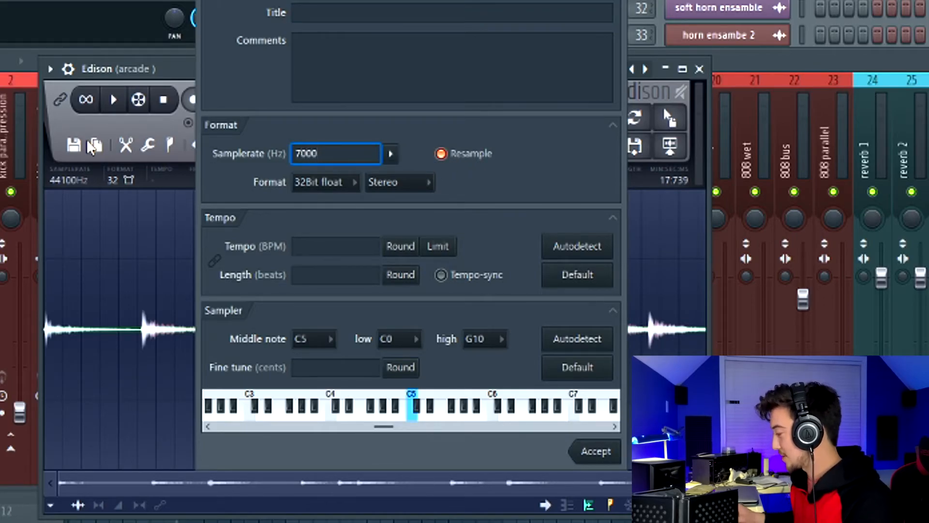
key(Return)
click(114, 100)
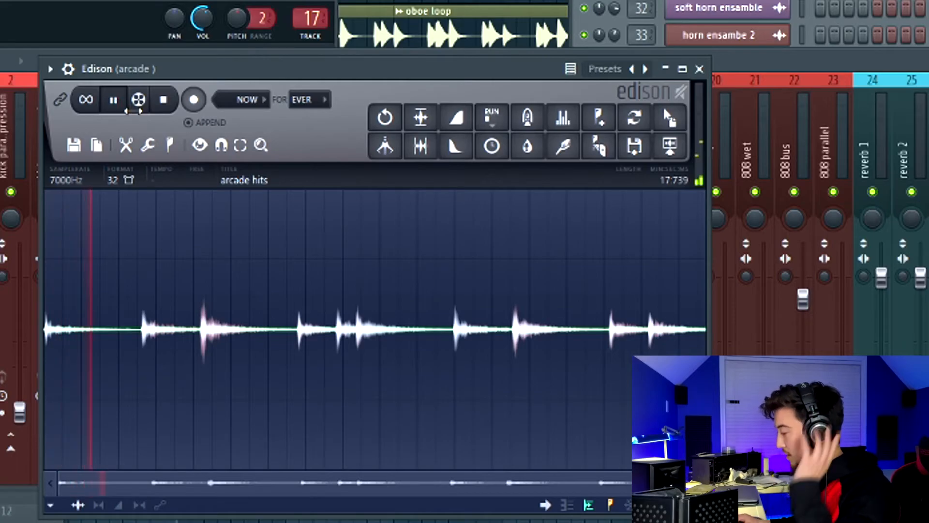
drag(528, 75, 520, 127)
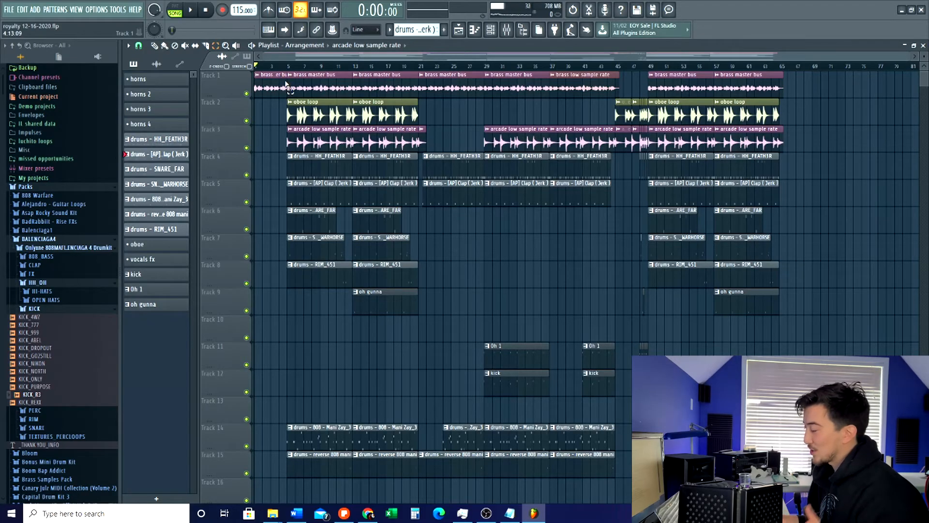
Step: Play the arrangement's intro into bar 5 and highlight the section from bar 5 to bar 21
click(277, 65)
key(space)
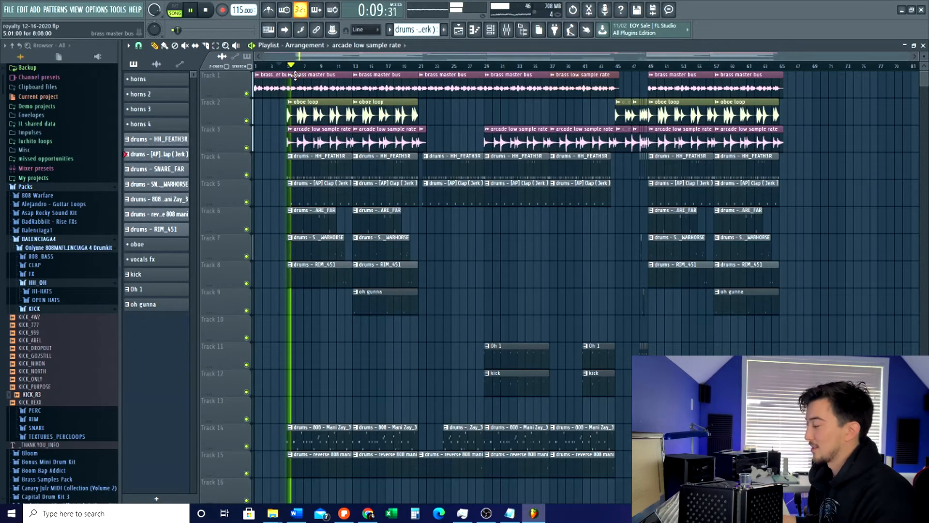
key(space)
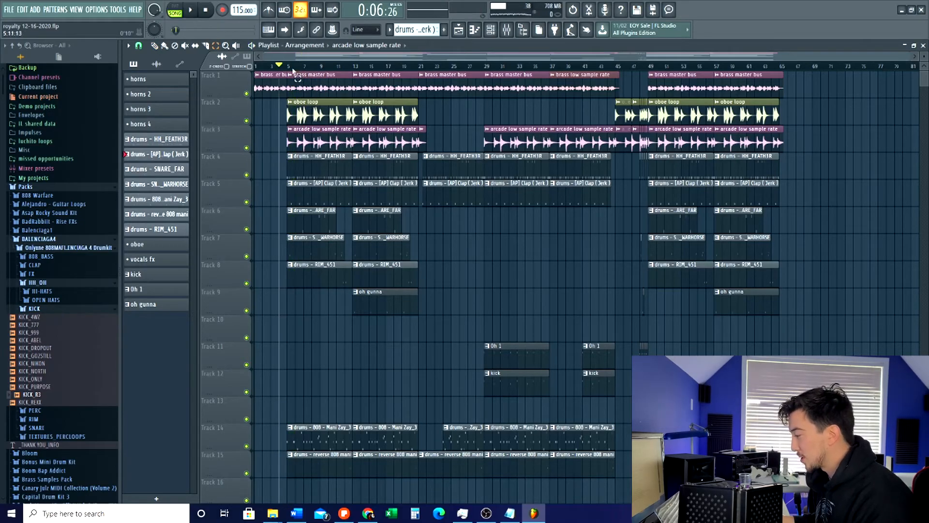
drag(289, 68, 401, 66)
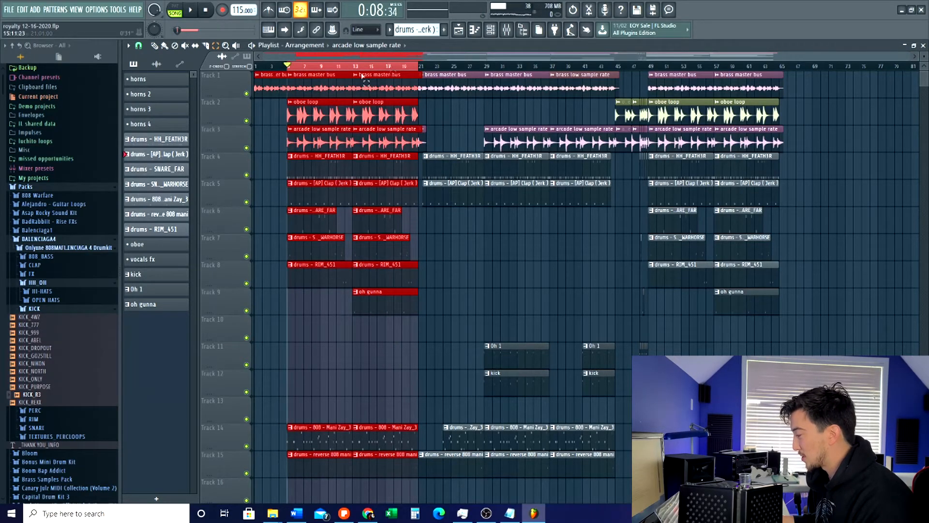
click(444, 115)
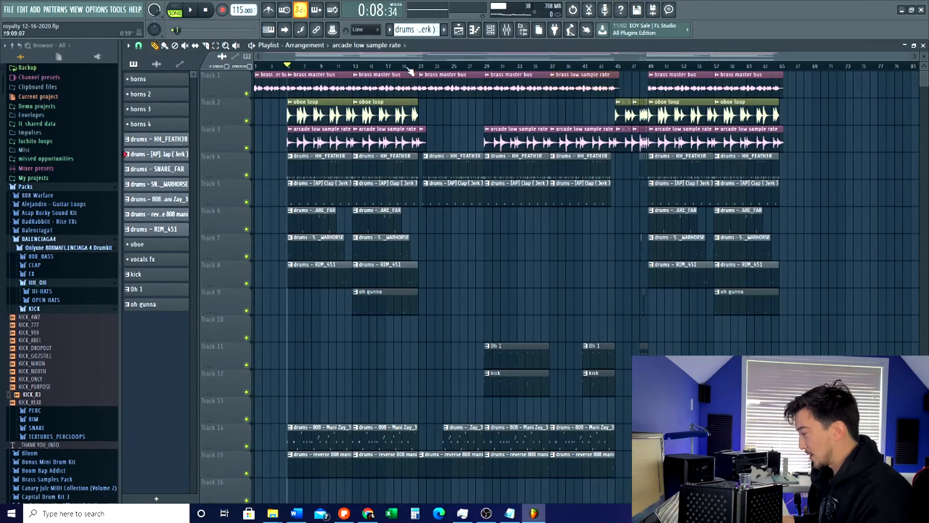
Step: Play the arrangement from bar 41 into bar 49 and highlight the drumless breakdown starting at bar 45
key(space)
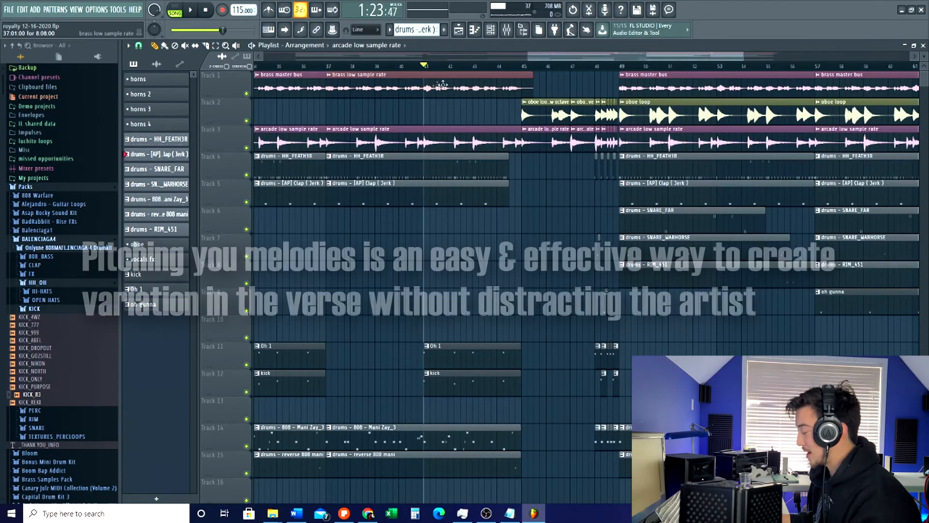
key(space)
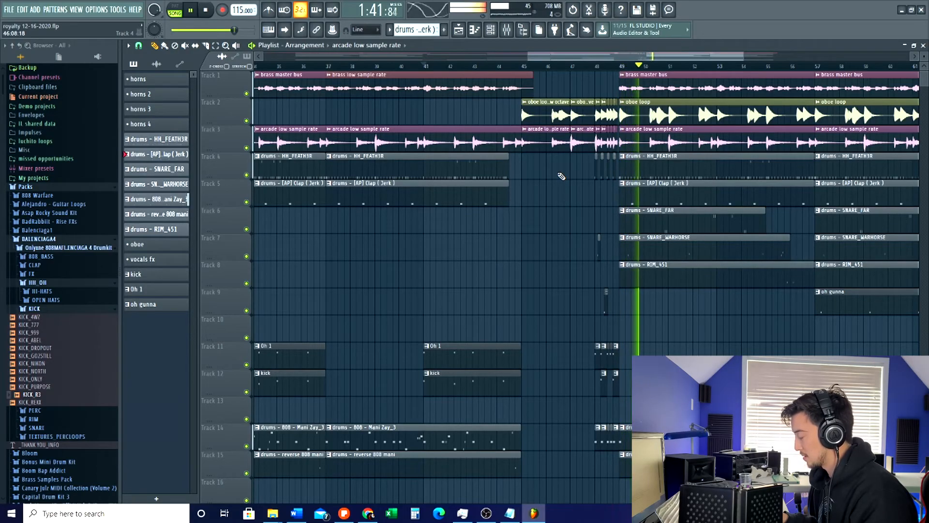
drag(521, 66, 595, 67)
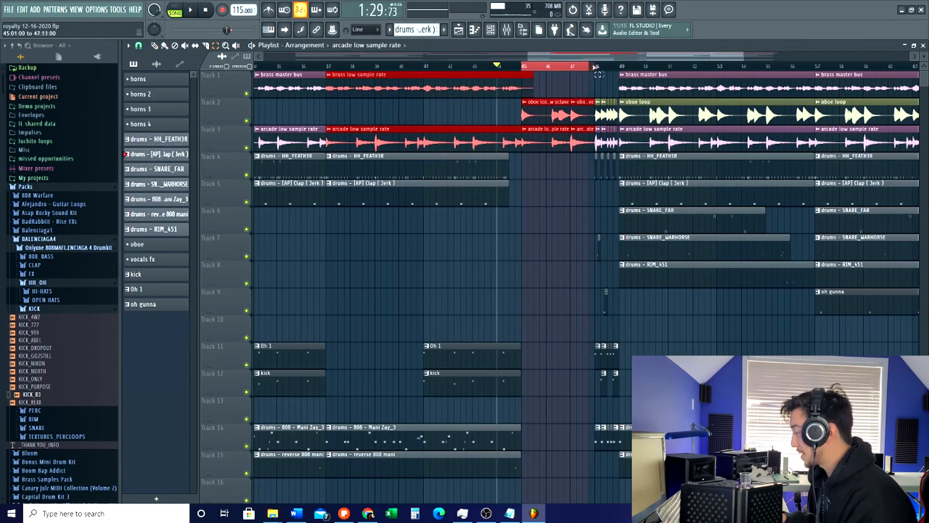
click(554, 173)
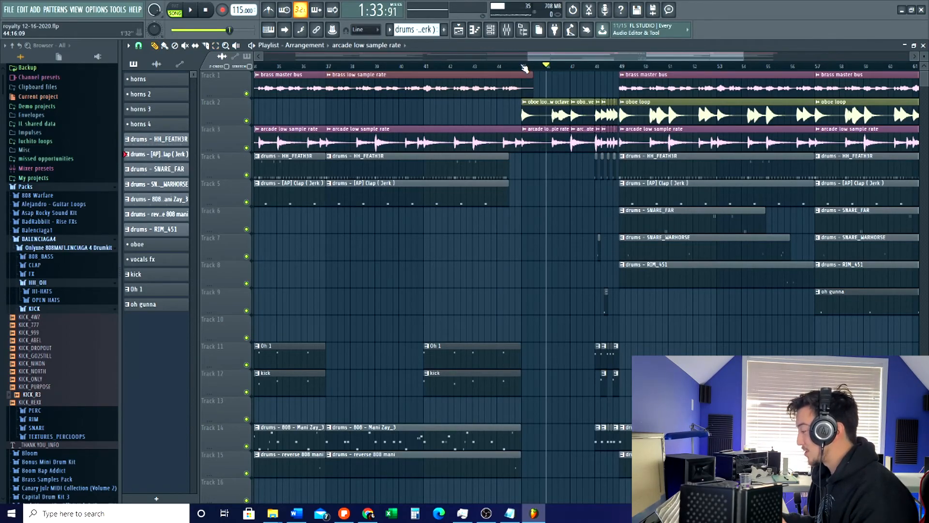
Step: Move the playhead between bars 45, 46 and 47 to point out the breakdown's oboe and arcade clips
click(525, 68)
click(572, 66)
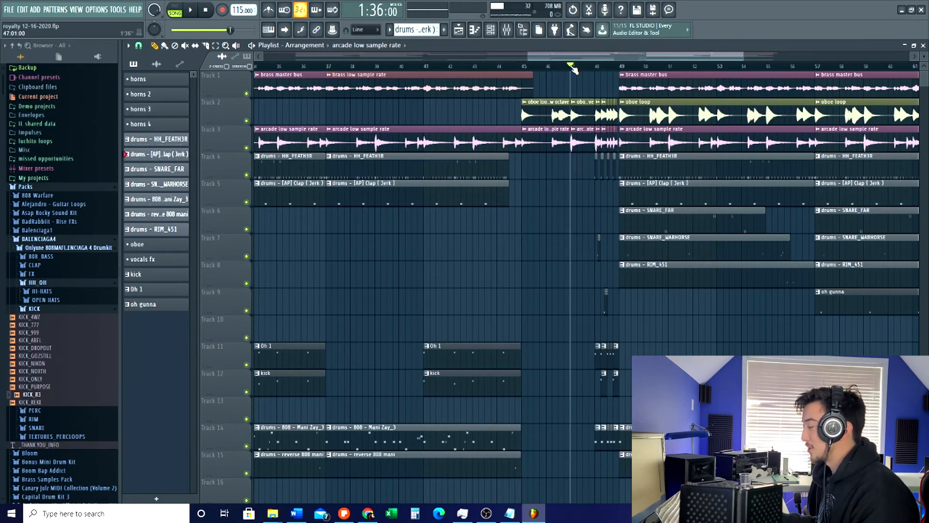
drag(559, 71, 551, 70)
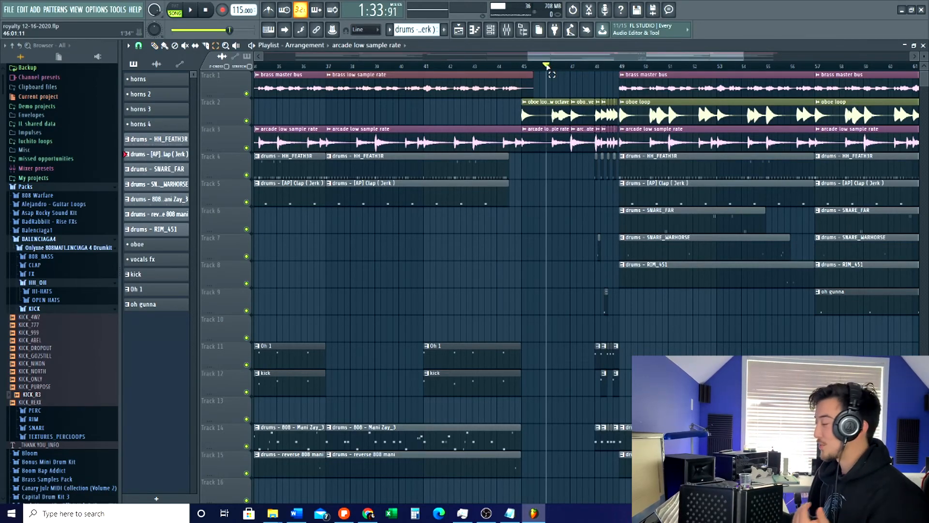
click(571, 67)
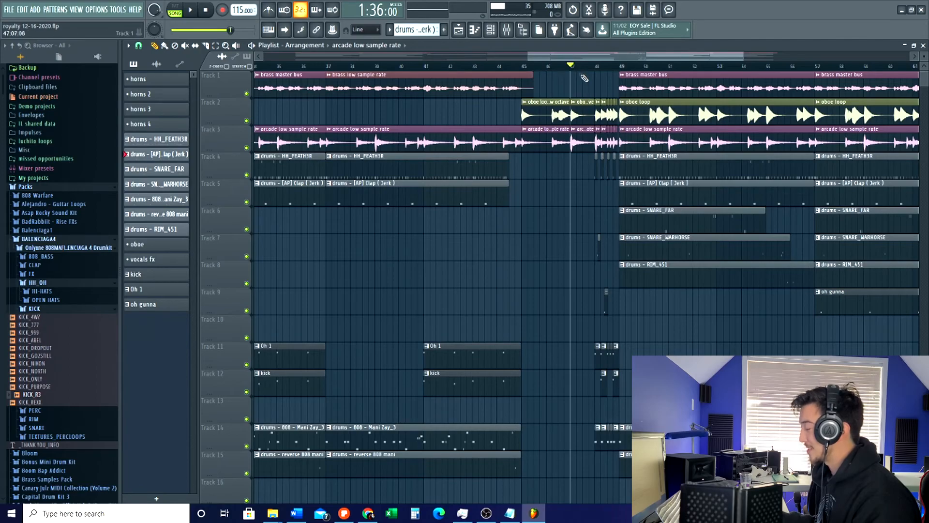